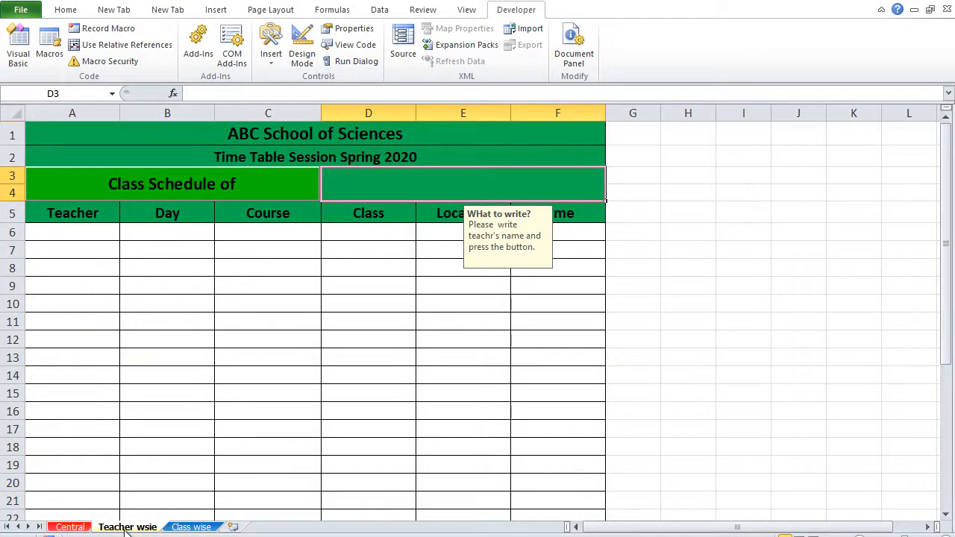
Step: Look through the Central and Class wise sheets and return to the Teacher wsie sheet
left_click(66, 527)
left_click(129, 528)
left_click(183, 528)
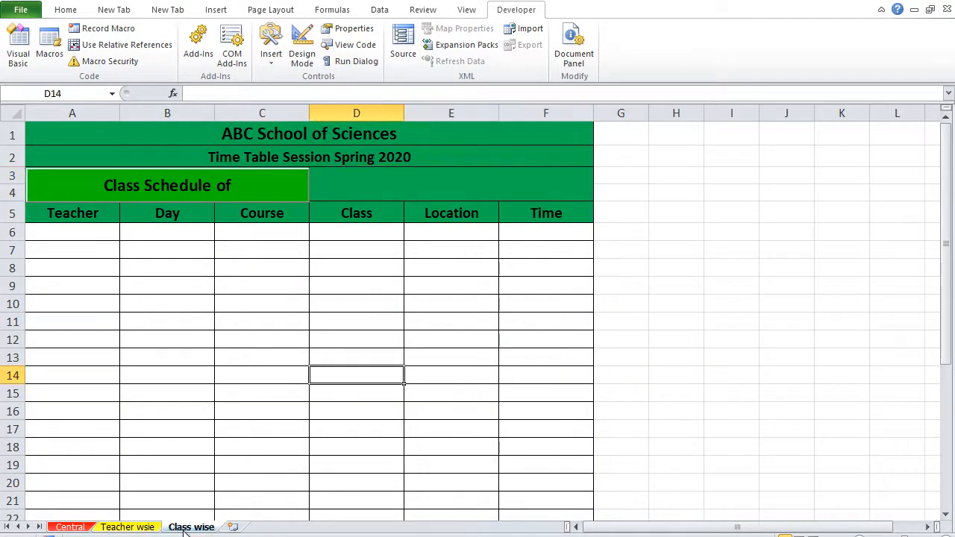
left_click(128, 528)
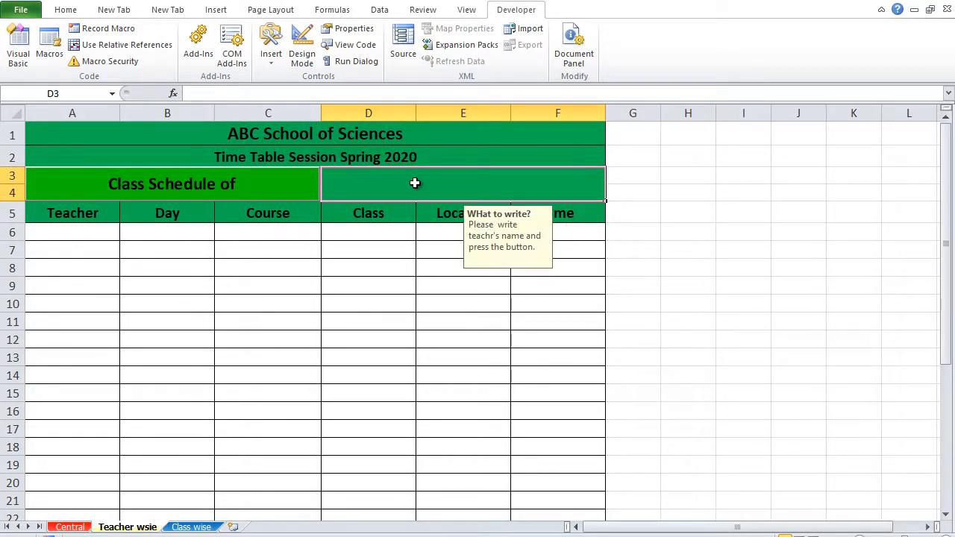
Step: Enter the 10th-class Biology teacher's name in D3 and generate that teacher's schedule
type("Mr.")
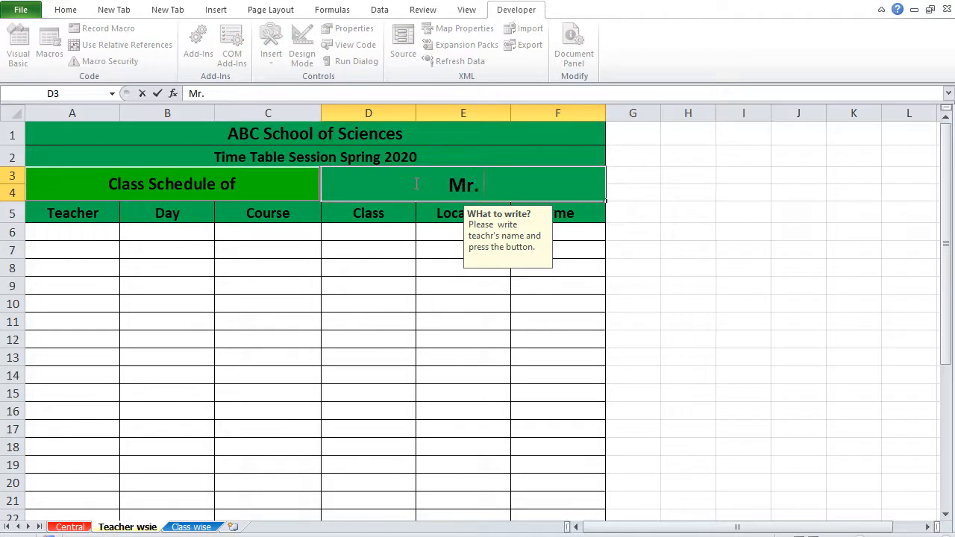
type(" David")
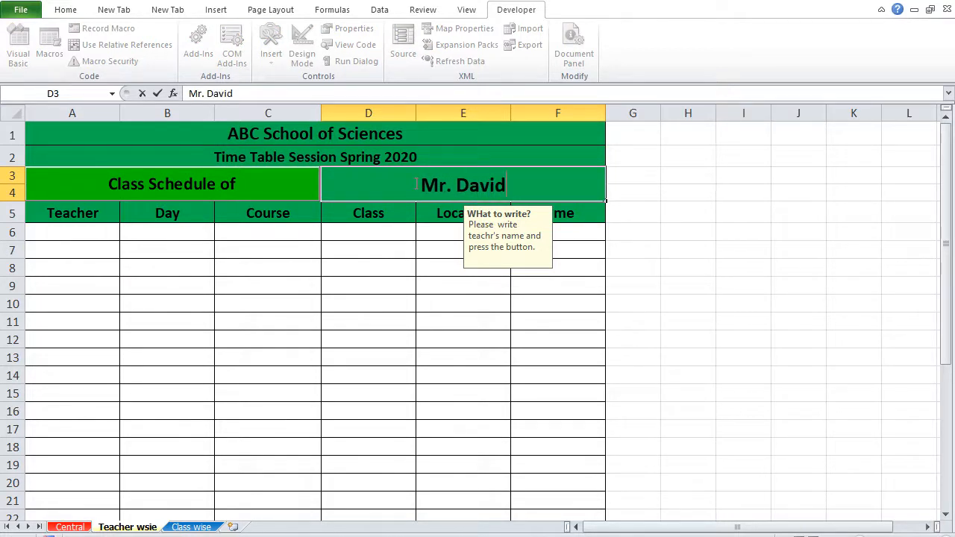
left_click(310, 320)
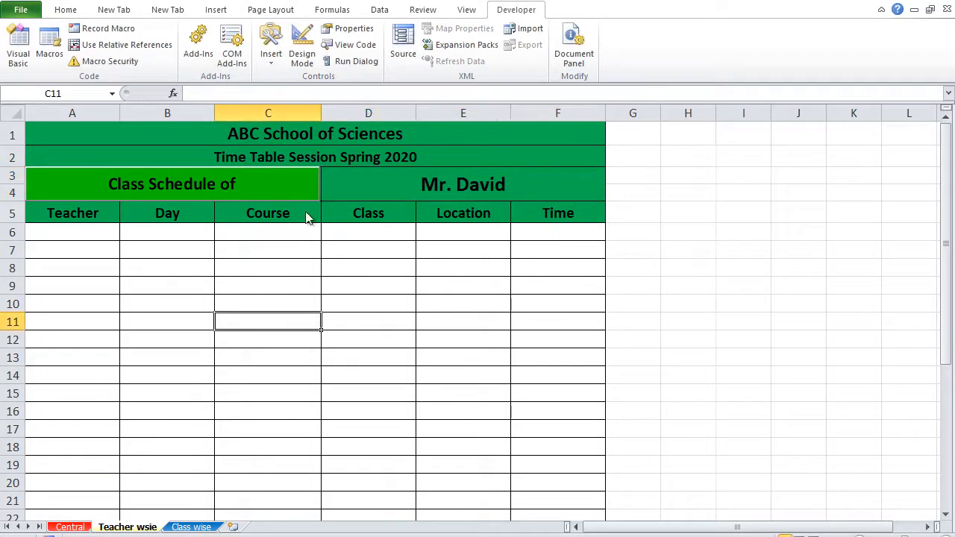
left_click(265, 191)
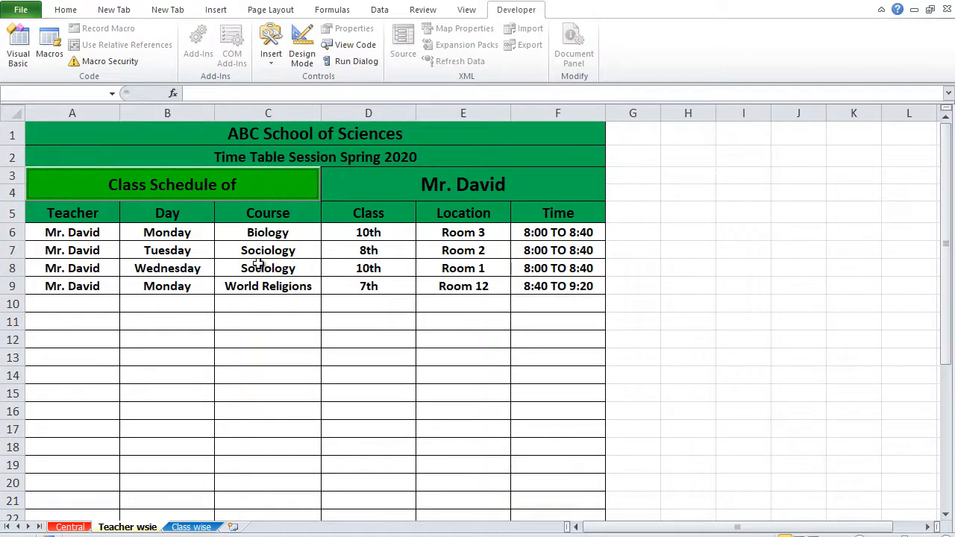
Step: Replace the name in D3 with the 9th-class Chemistry teacher's name and generate that teacher's schedule
left_click(438, 184)
type("M")
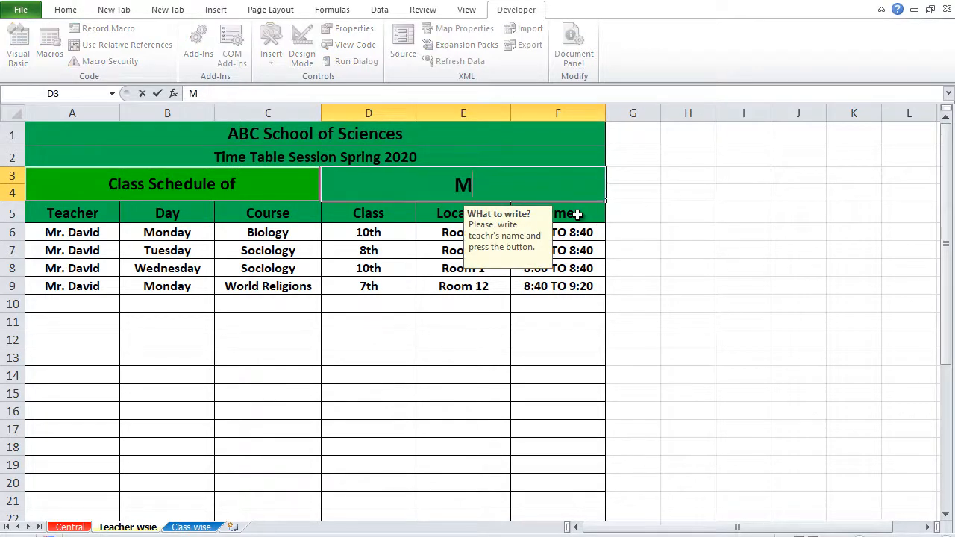
type("s. Emily")
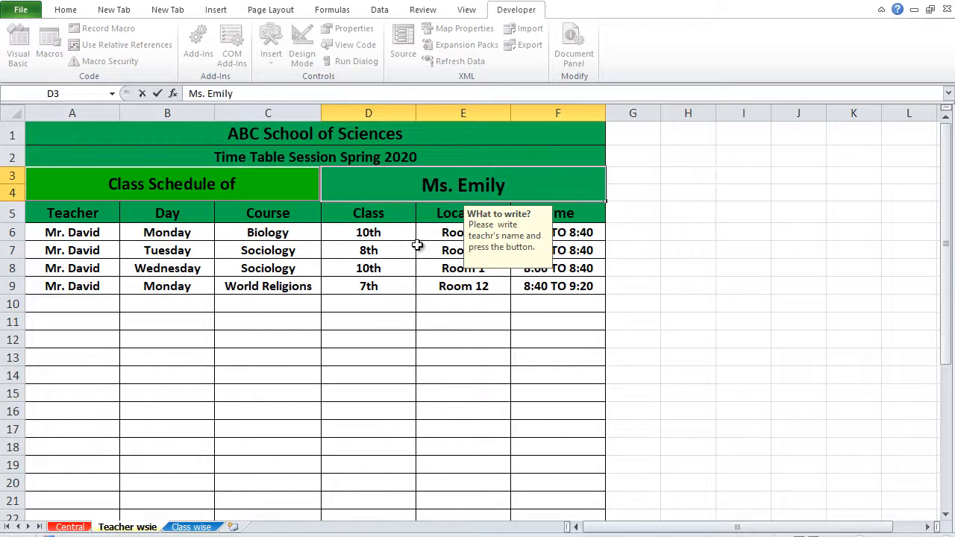
left_click(262, 250)
left_click(291, 179)
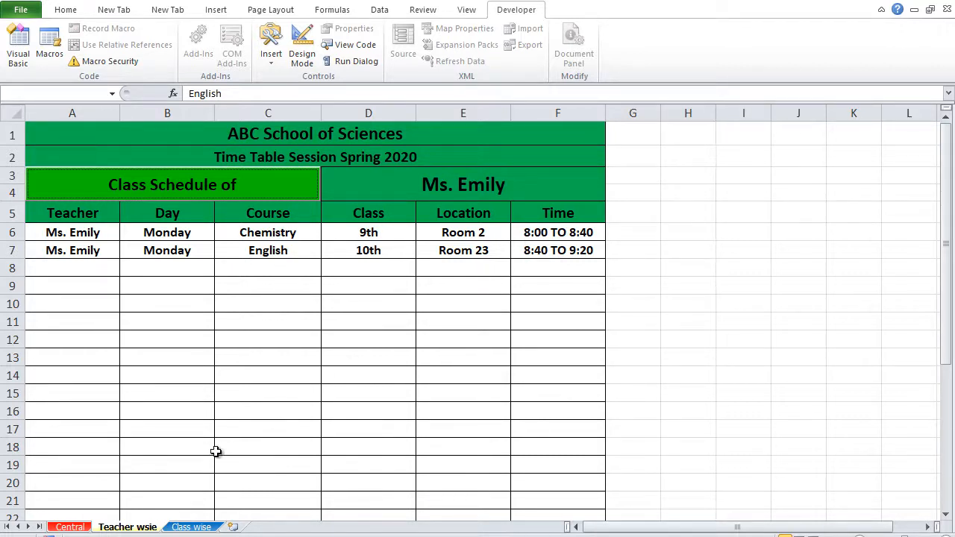
Step: On the Class wise sheet, enter 10th in D3, generate the schedule and check the class entries in D6:D8
left_click(191, 527)
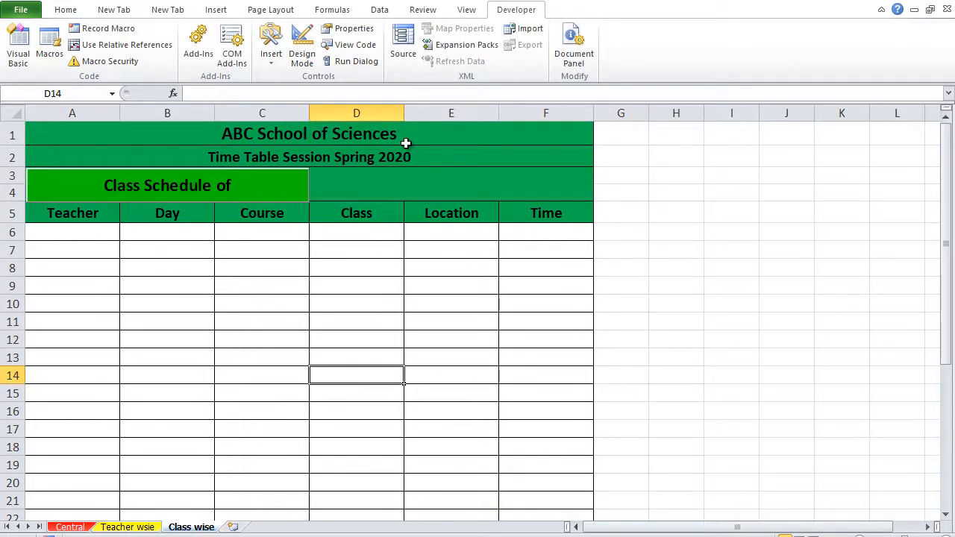
left_click(406, 184)
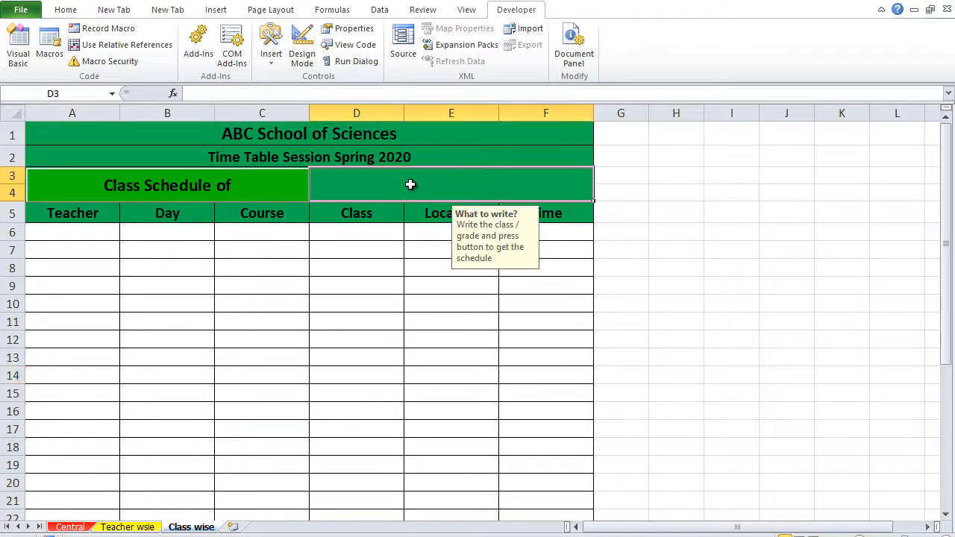
type("1")
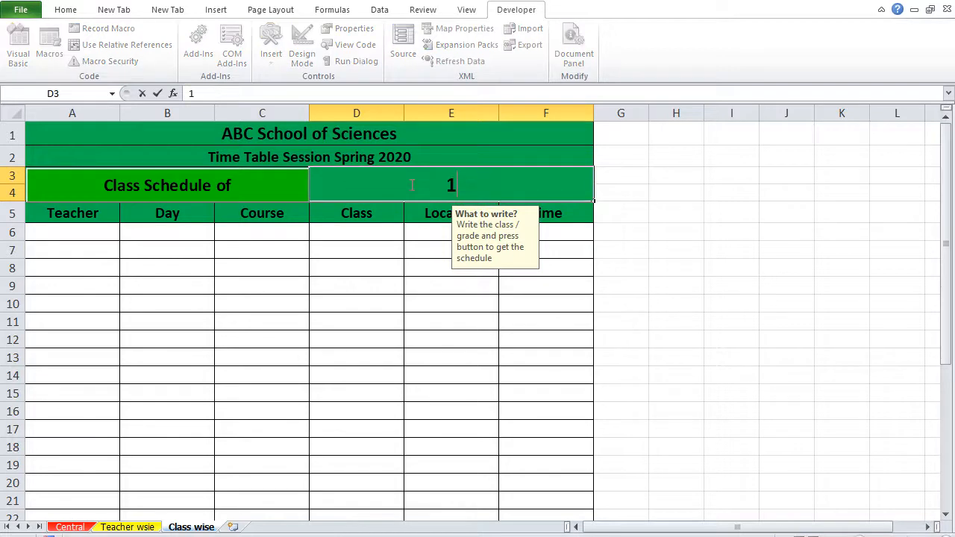
type("0th")
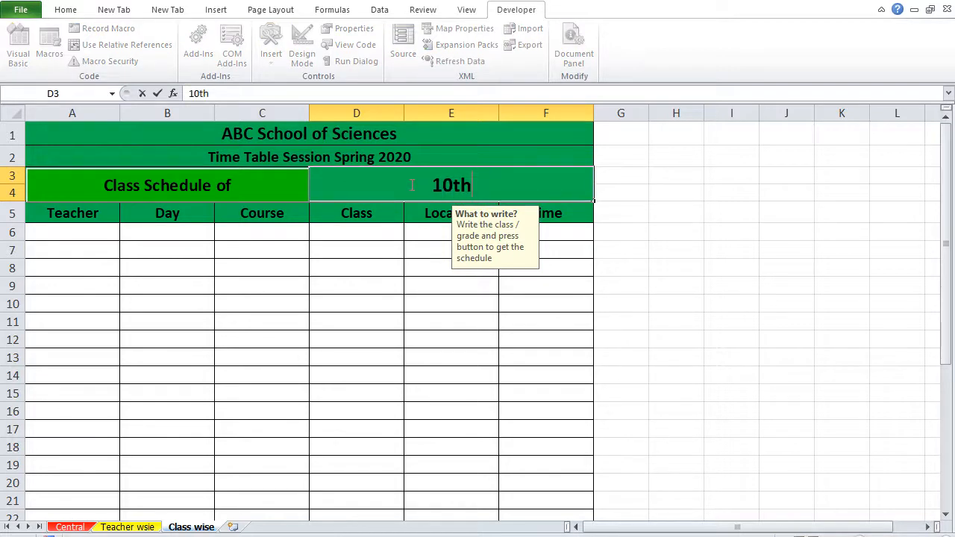
left_click_drag(251, 279, 254, 270)
left_click(285, 179)
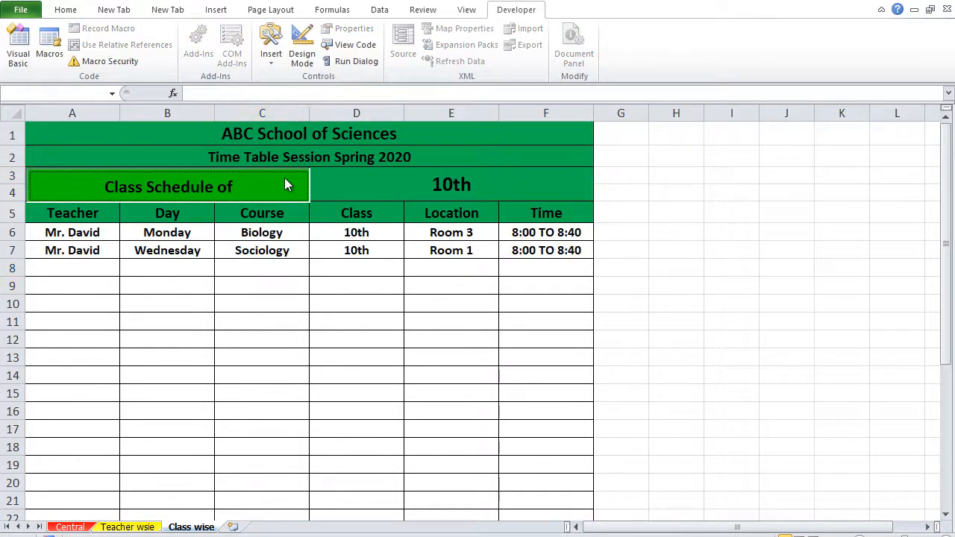
left_click(359, 234)
left_click_drag(359, 234, 363, 263)
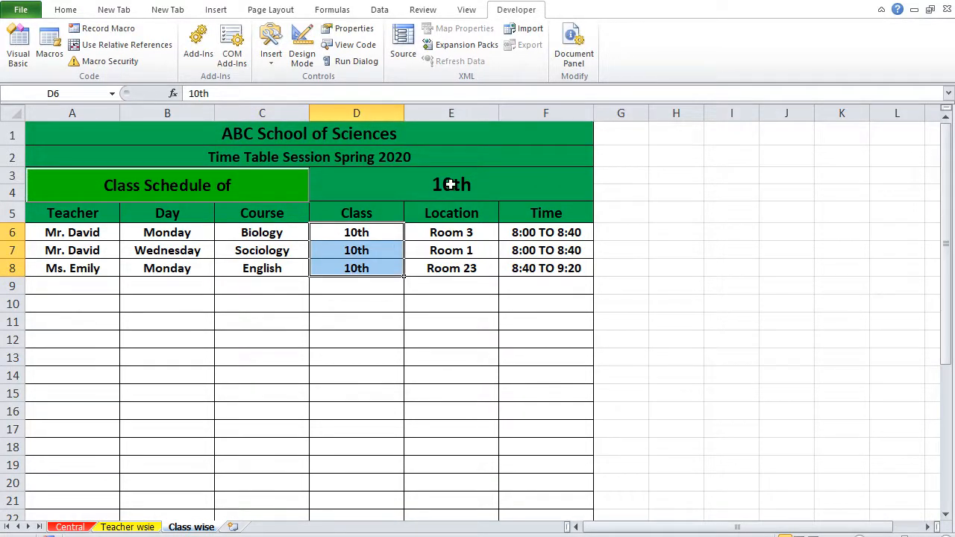
Step: Change the class in D3 to 9th and generate its schedule
left_click(445, 183)
type("9th")
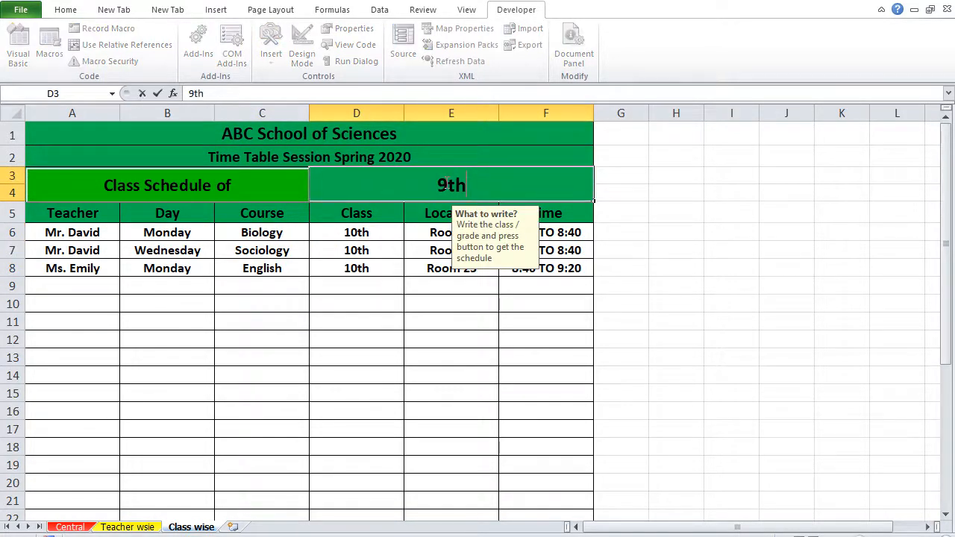
left_click(240, 186)
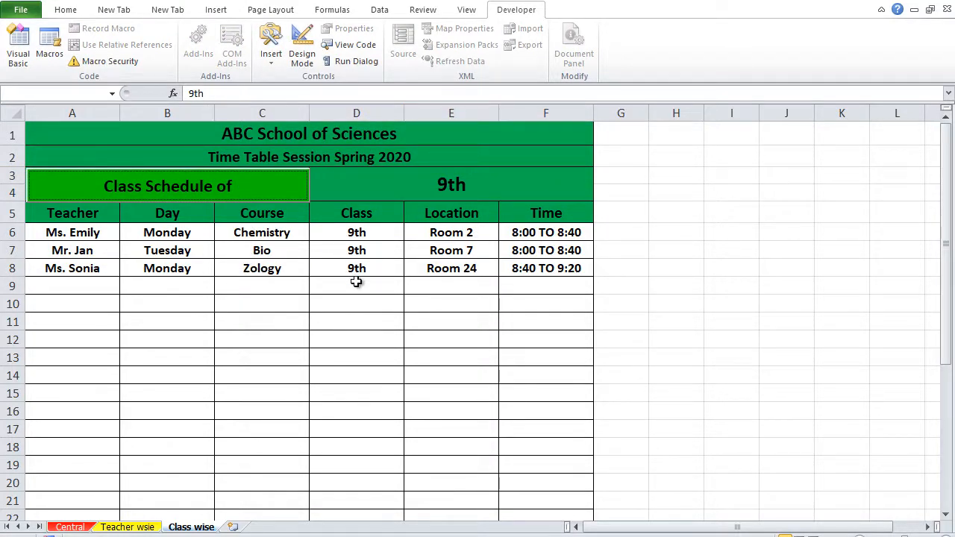
left_click(324, 341)
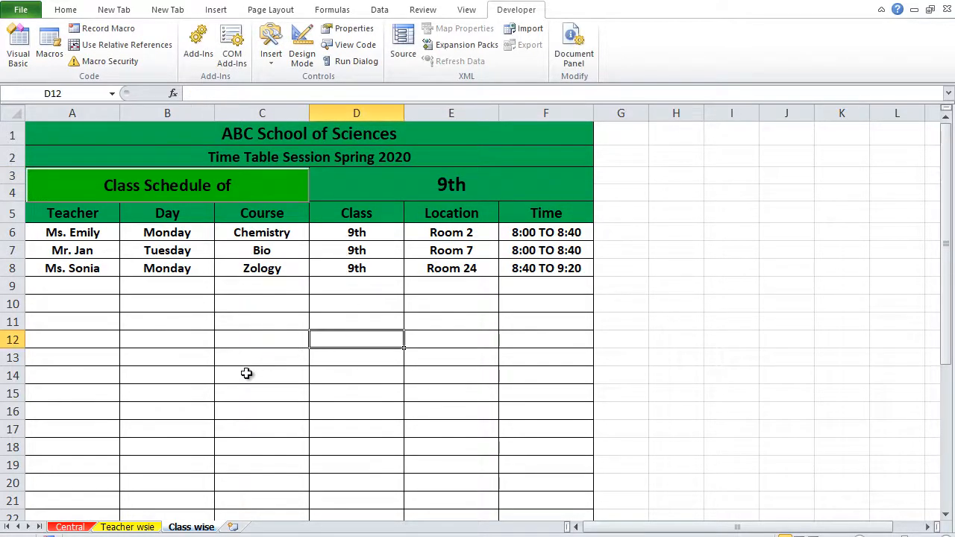
Step: Go to the Central sheet, read the timetable instructions and close them
left_click(118, 527)
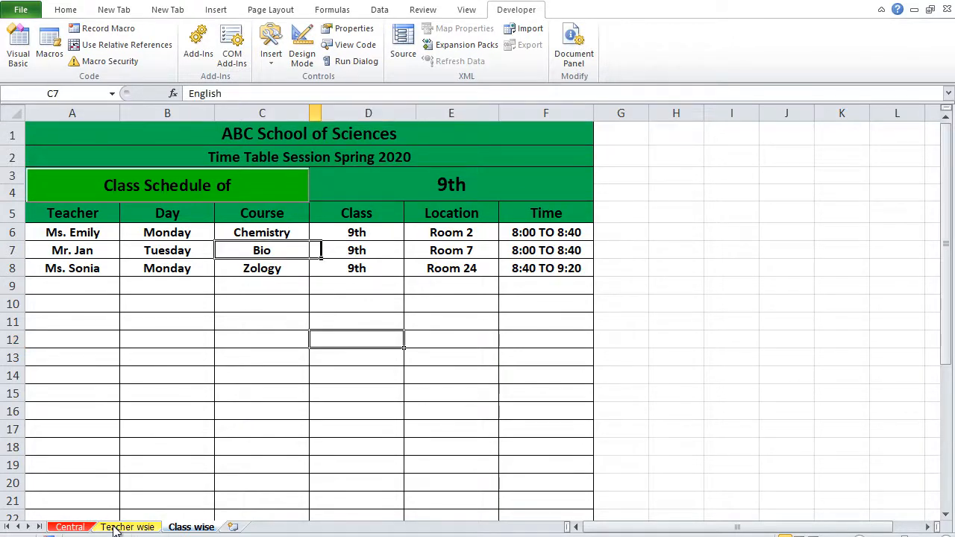
left_click(184, 528)
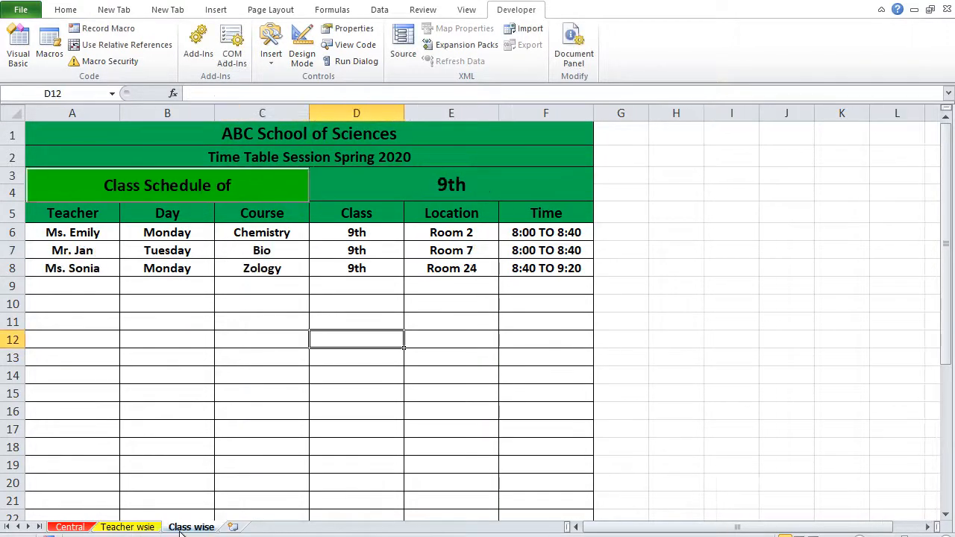
left_click(71, 528)
left_click(246, 359)
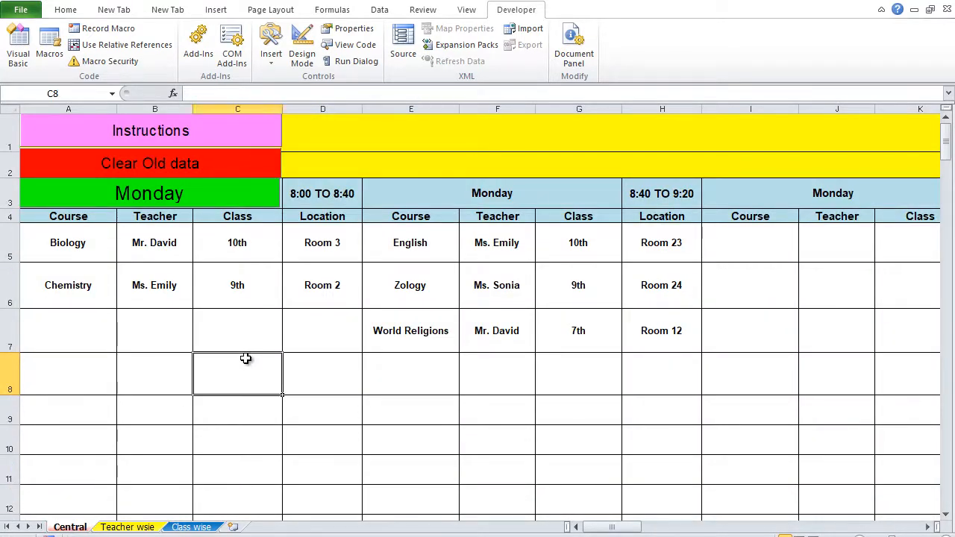
left_click(201, 122)
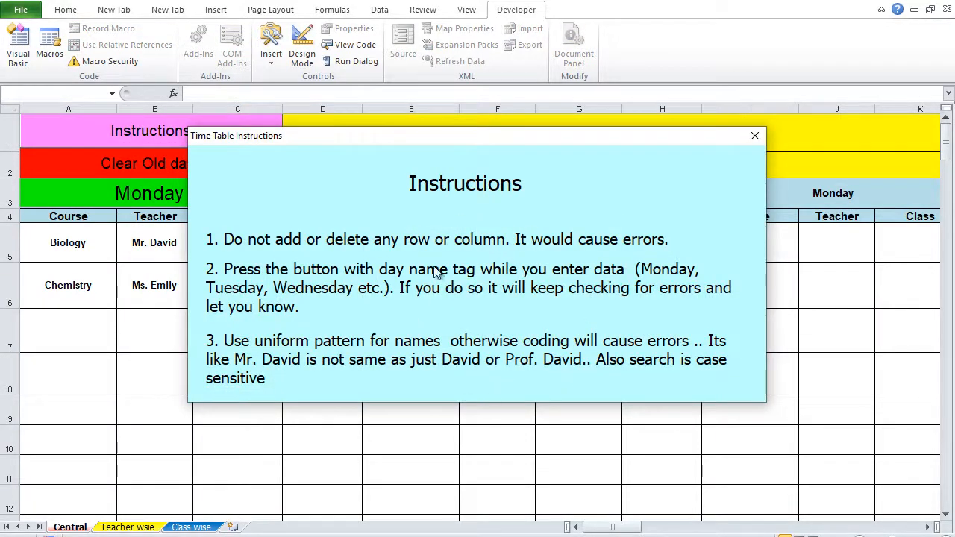
left_click(755, 139)
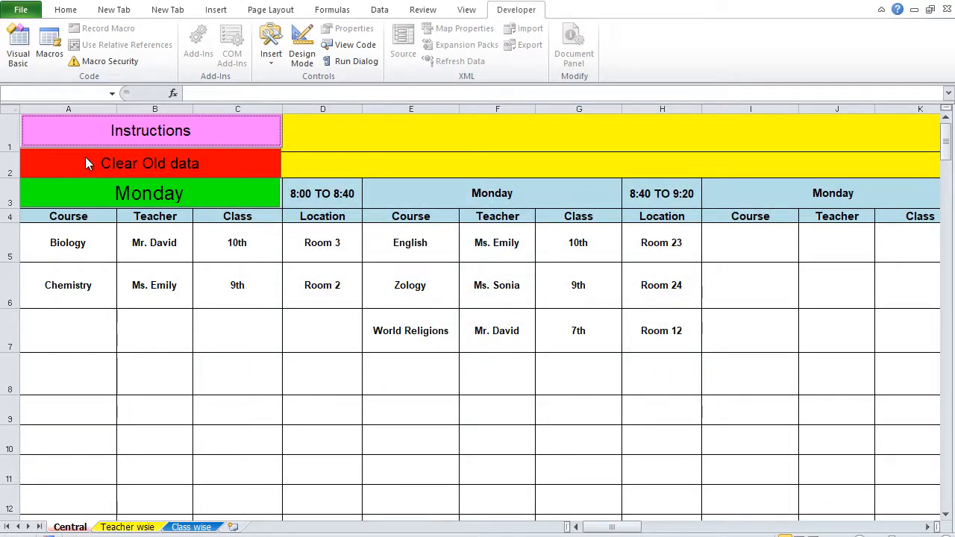
Step: Try the Clear Old data command on the Central sheet and decline the deletion
left_click(144, 164)
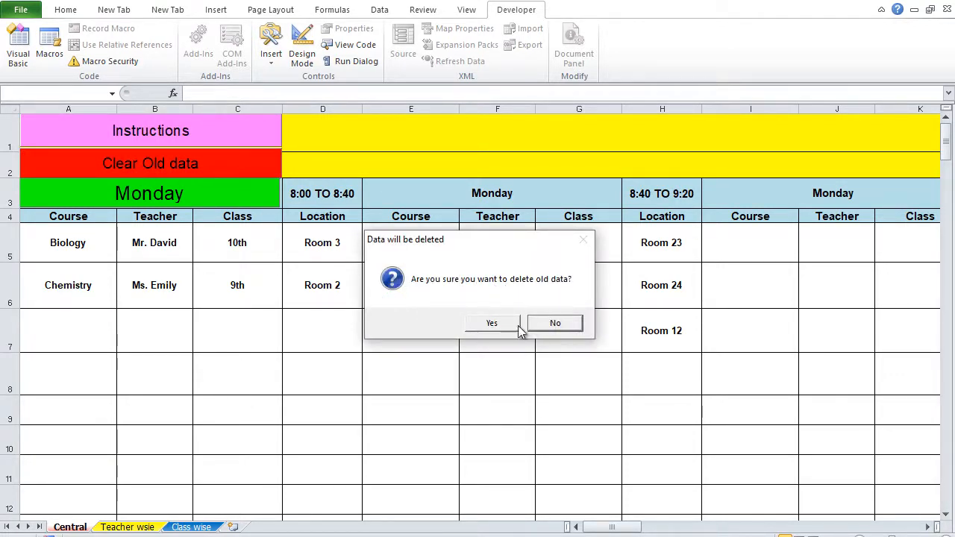
left_click(554, 326)
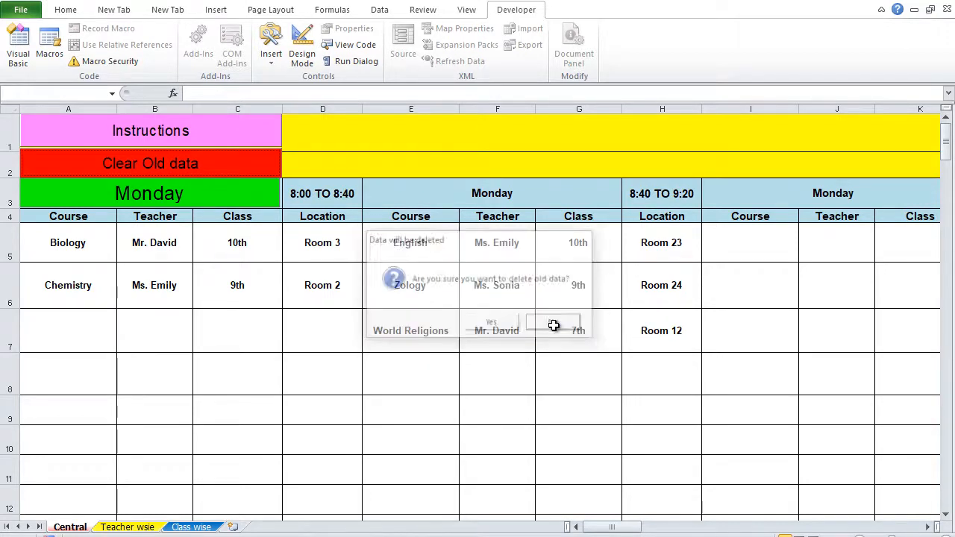
left_click(211, 281)
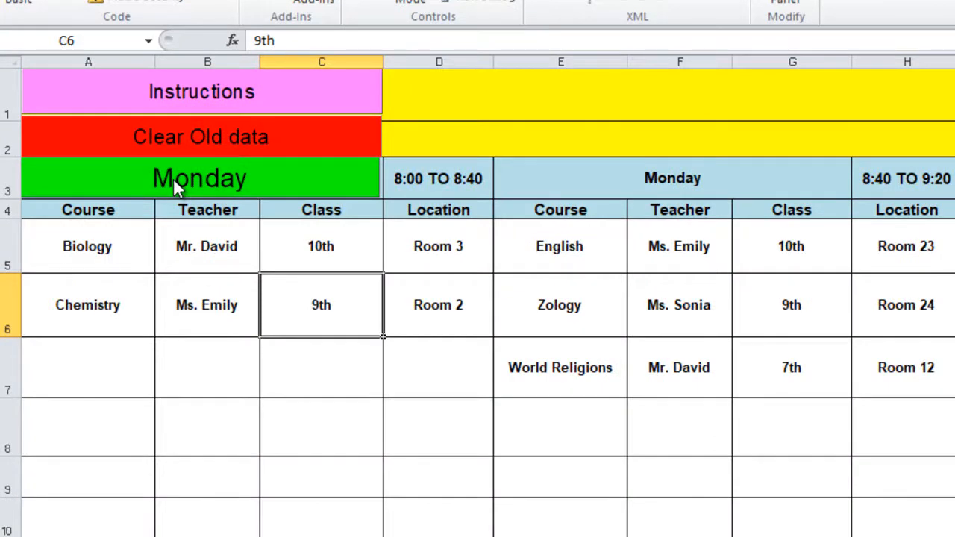
Step: Switch on data-entry error checking for Monday, Tuesday and Wednesday in turn on the Central sheet
left_click(173, 179)
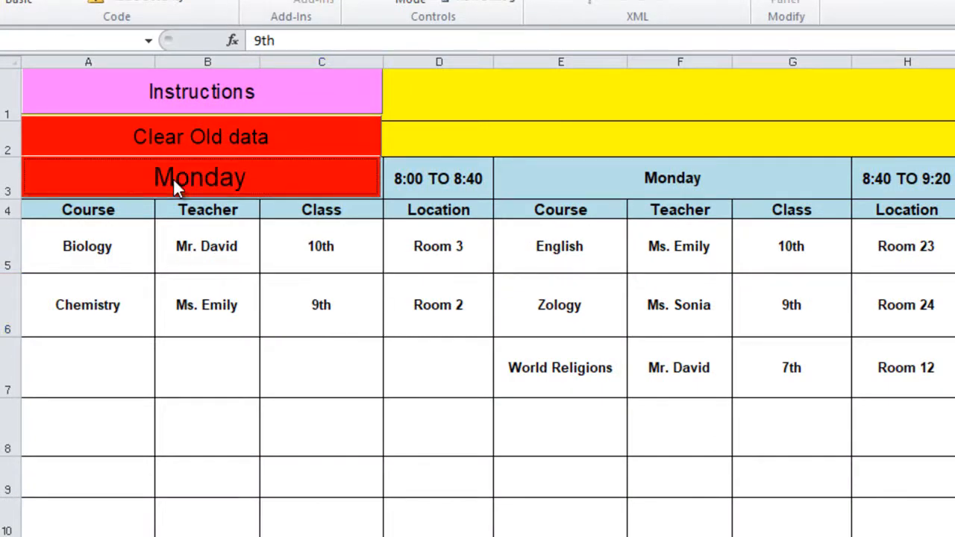
scroll(196, 234, "down", 9)
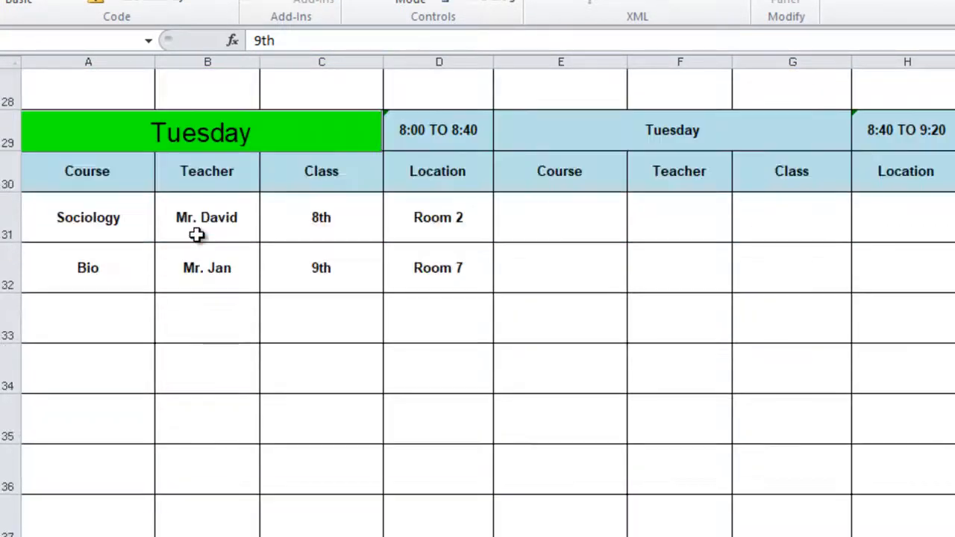
left_click(175, 142)
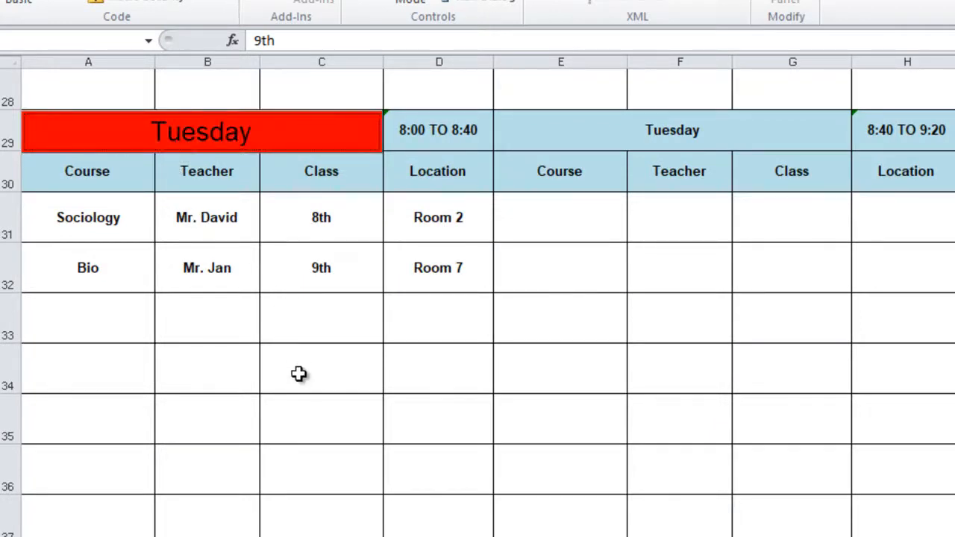
scroll(298, 375, "down", 6)
scroll(298, 375, "down", 3)
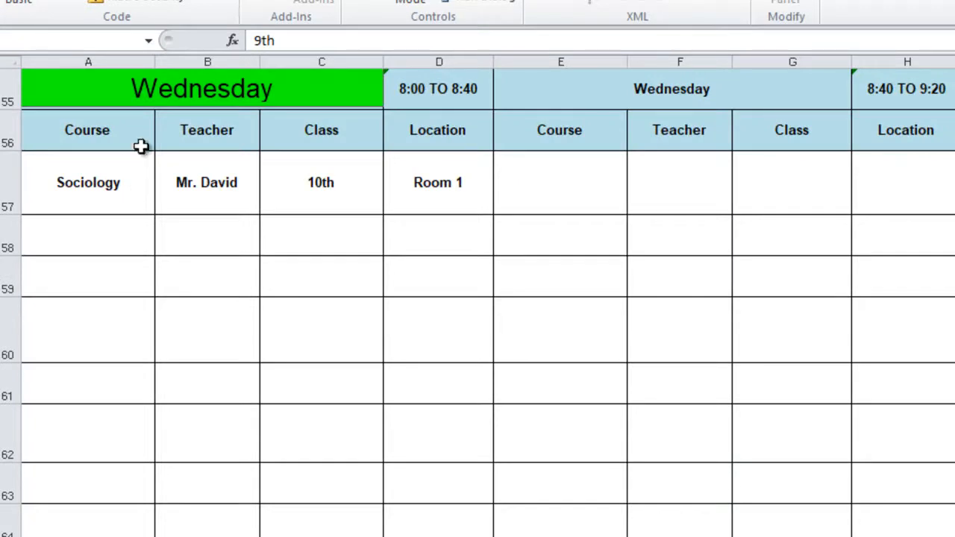
left_click(178, 89)
Step: Return to Monday's timetable block and switch its error checking on again
scroll(309, 248, "up", 15)
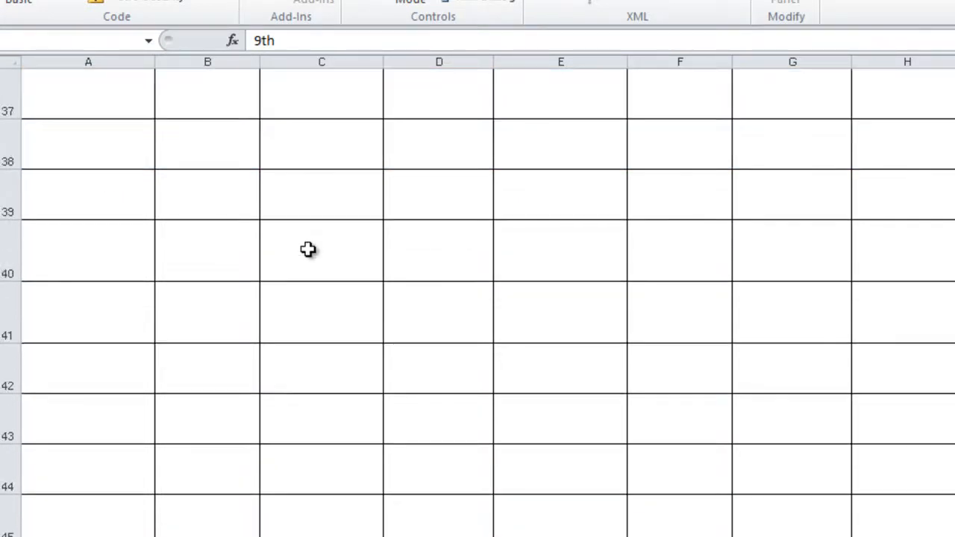
scroll(308, 249, "up", 3)
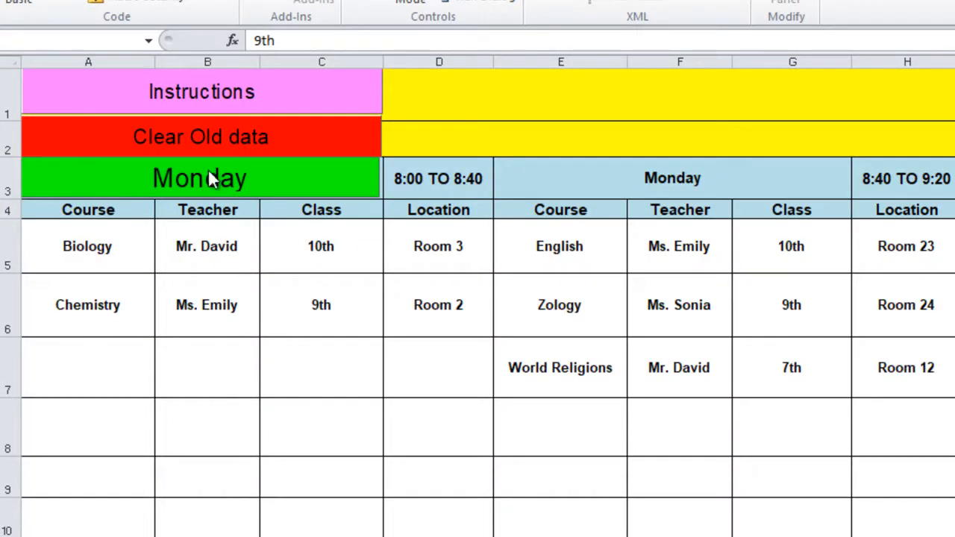
left_click(212, 185)
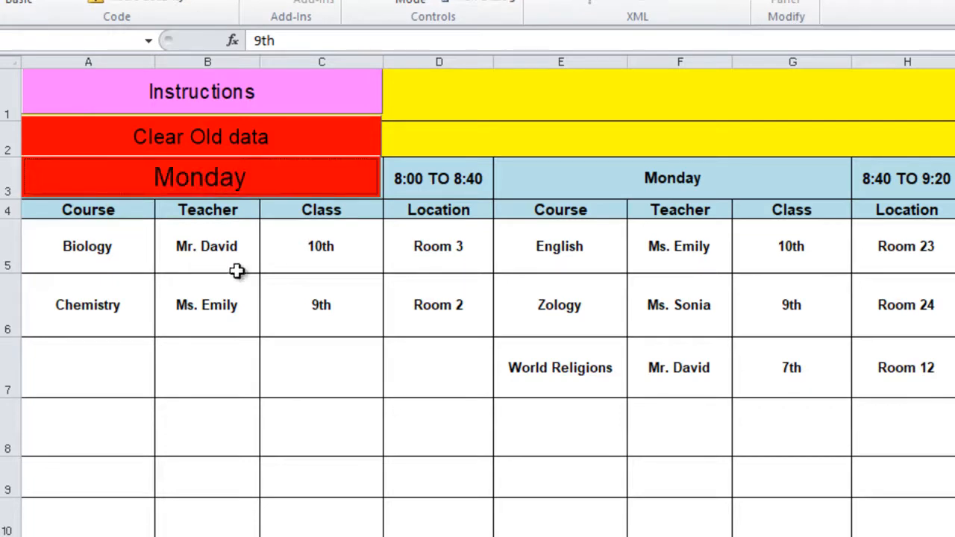
left_click(208, 304)
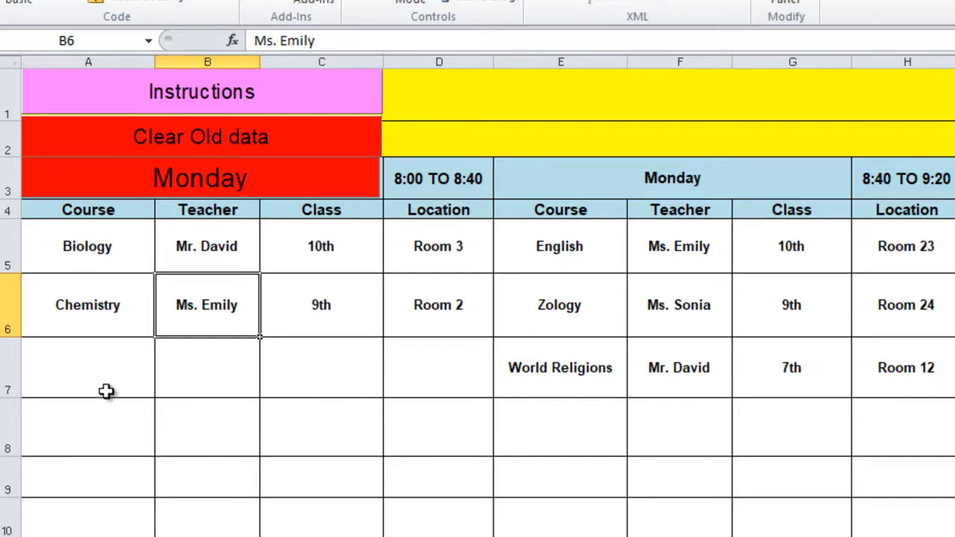
Step: Enter Physics as the third course in Monday's 8:00 TO 8:40 period on the Central sheet
left_click(106, 391)
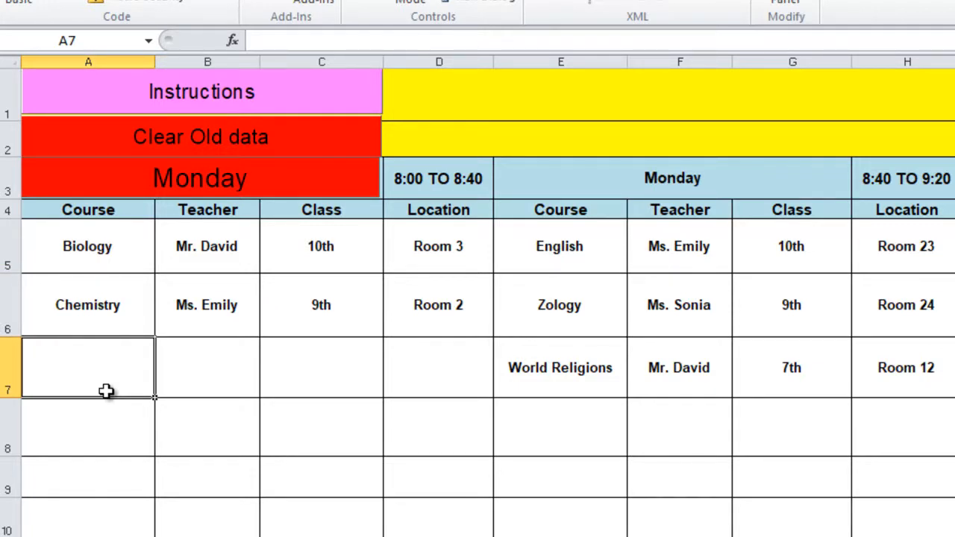
type("Physics")
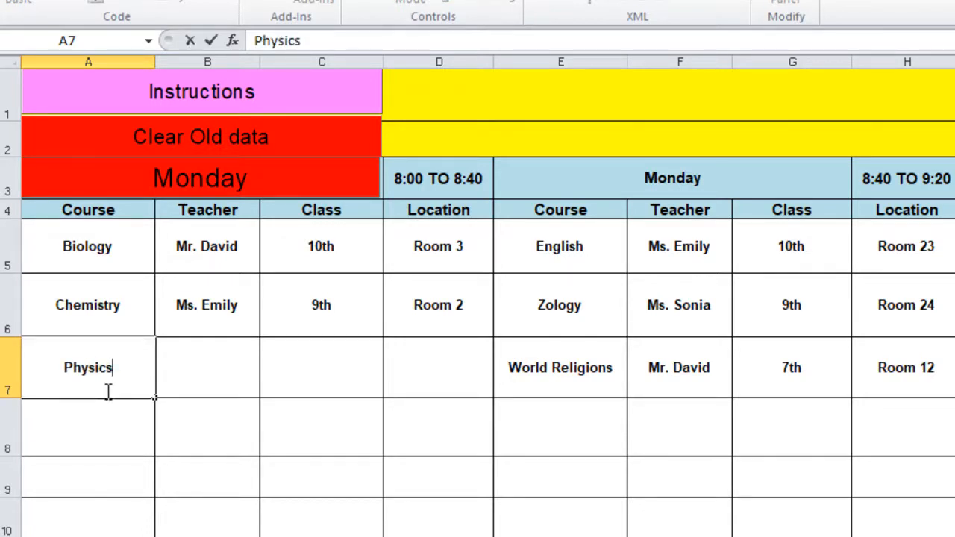
key("Tab")
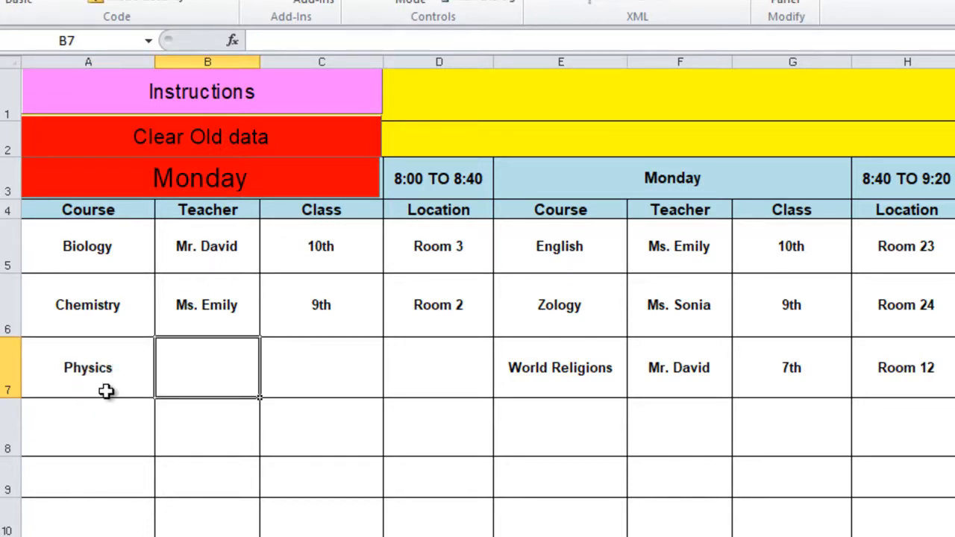
Step: Try to assign the Biology teacher to Monday's 8:00 TO 8:40 Physics lesson and dismiss the alert
type("Mr")
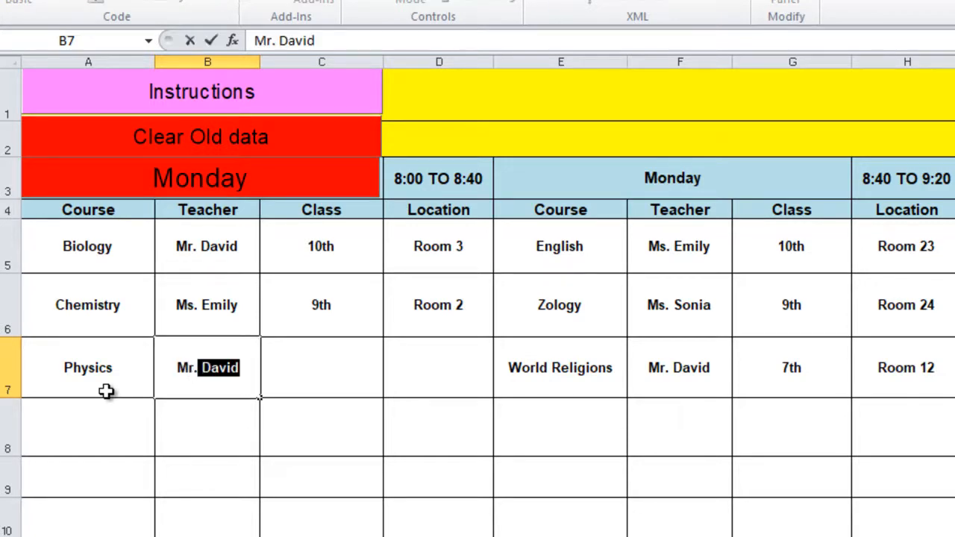
type(". David")
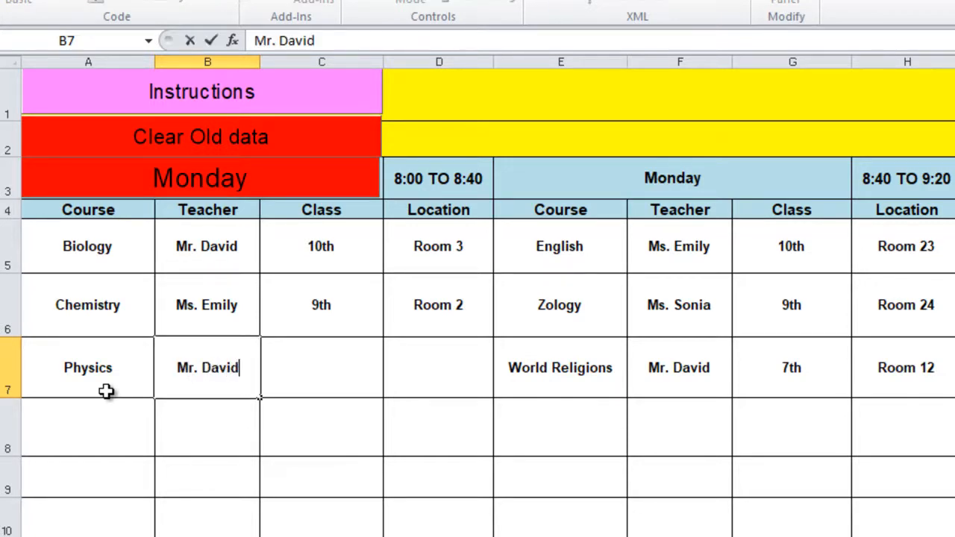
key("Return")
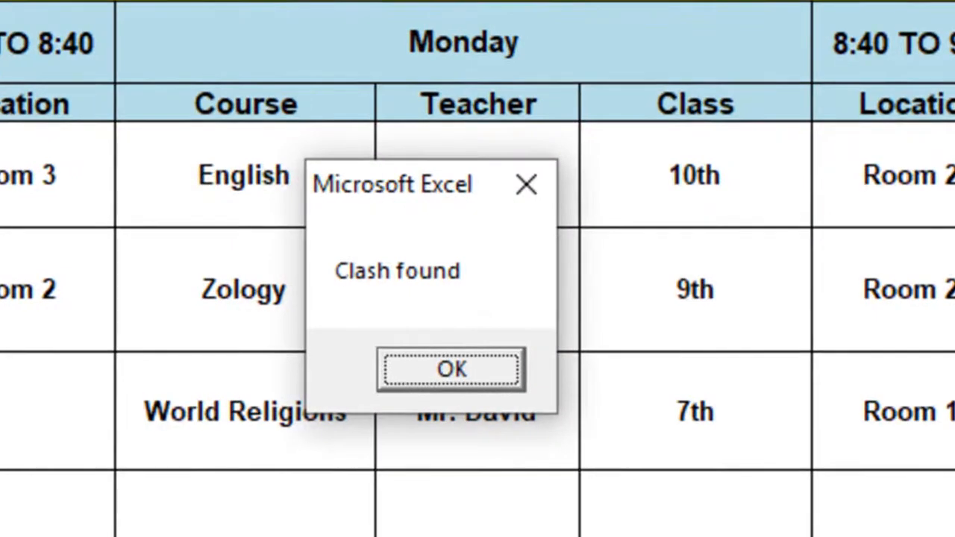
left_click(451, 371)
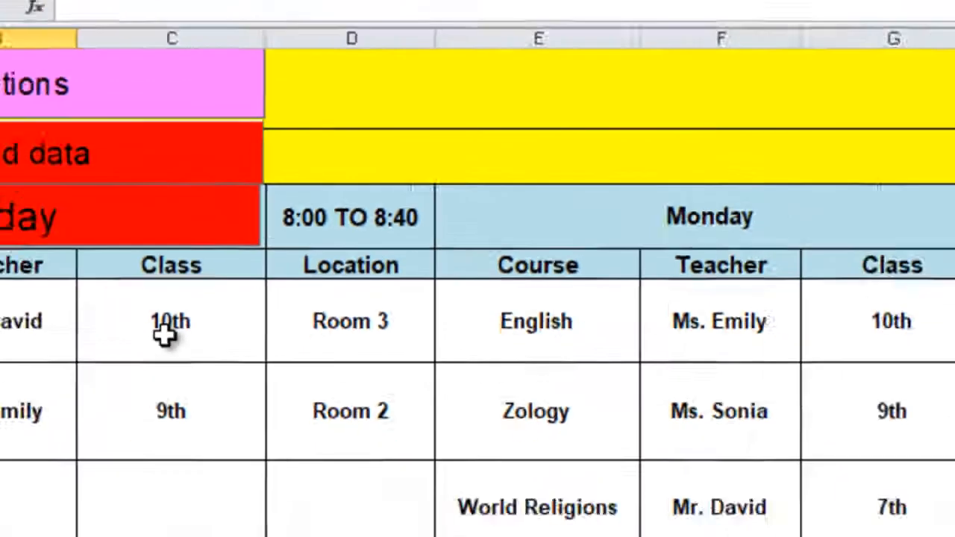
left_click(164, 336)
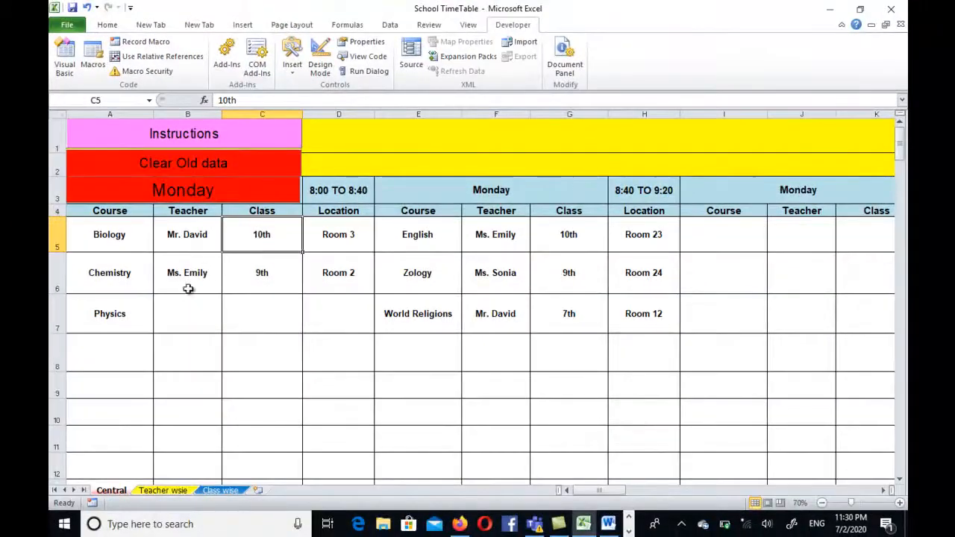
Step: Repeat the teacher clash test in cell B7 with the Biology teacher's name and acknowledge the message
left_click(181, 315)
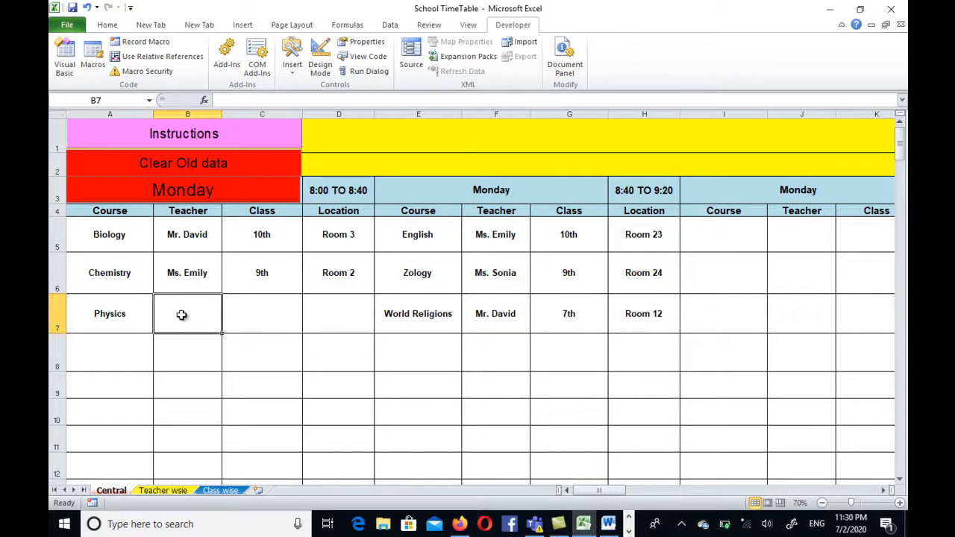
type("Mr. ")
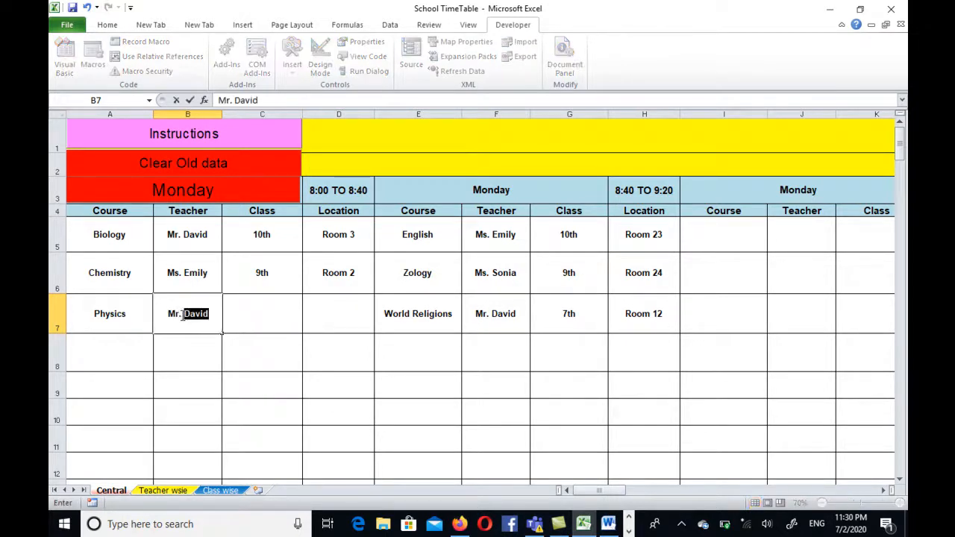
type("David")
key("Return")
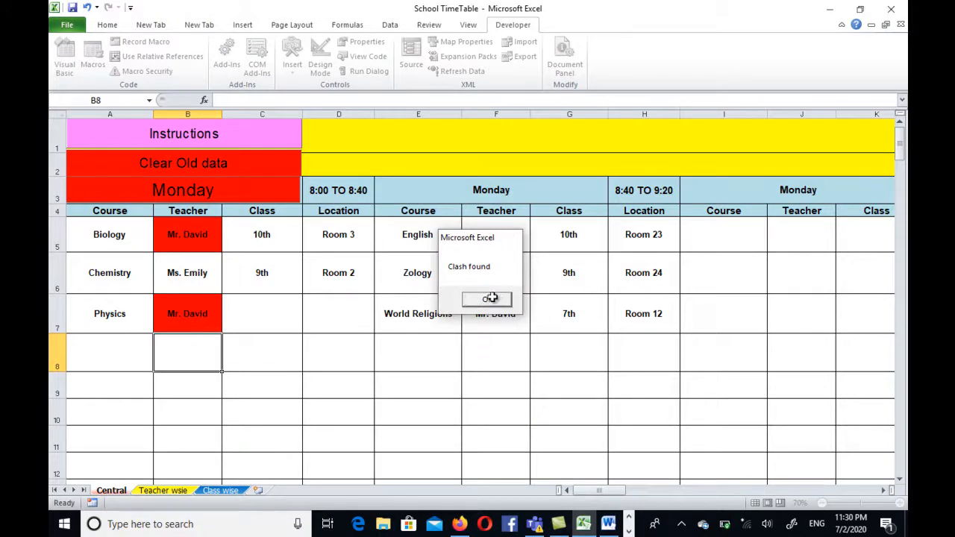
left_click(487, 300)
Step: Enter a different teacher's name, not yet used in the period, for Monday's first-period Physics lesson
left_click(172, 318)
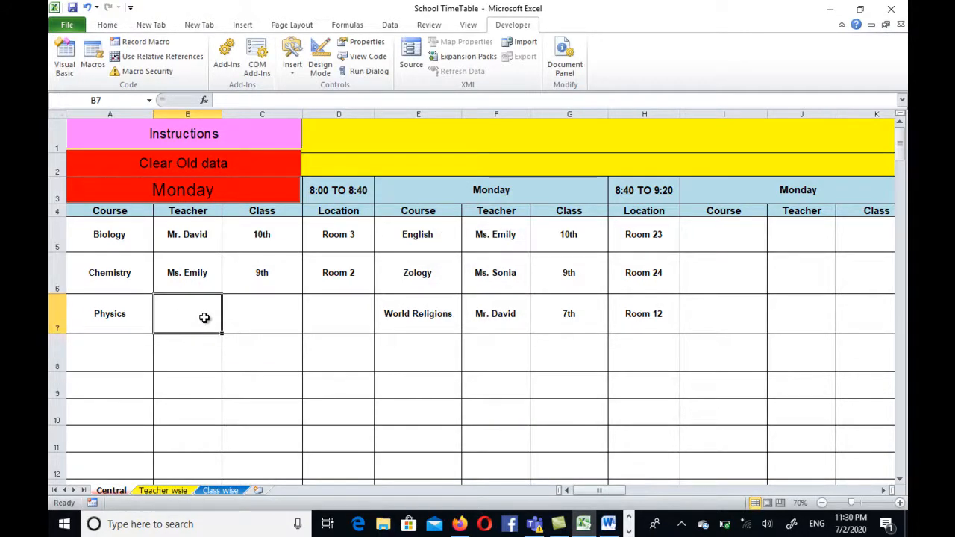
type("M")
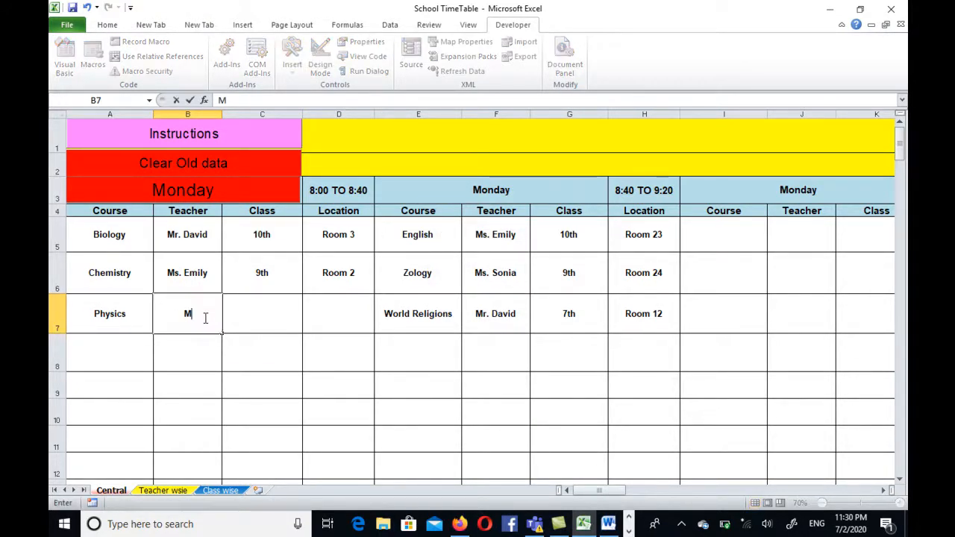
type("r. Simon")
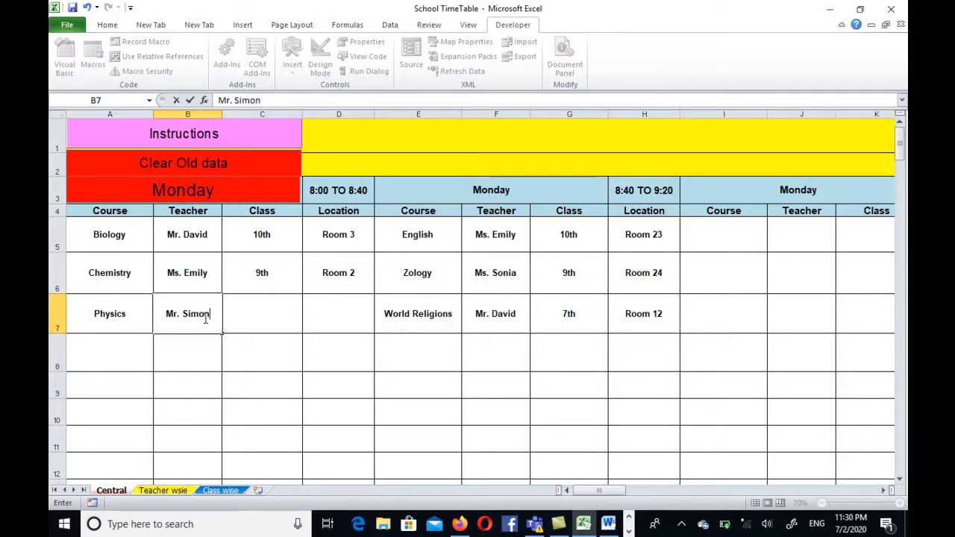
key("Return")
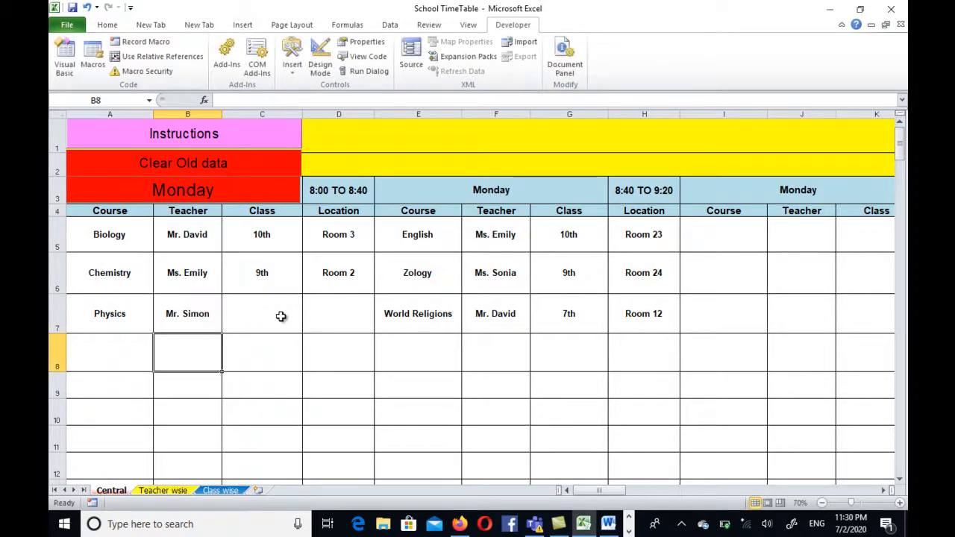
Step: Enter 8th as the Physics lesson's class, try replacing it with Biology's 10th, and dismiss the alert
left_click(281, 317)
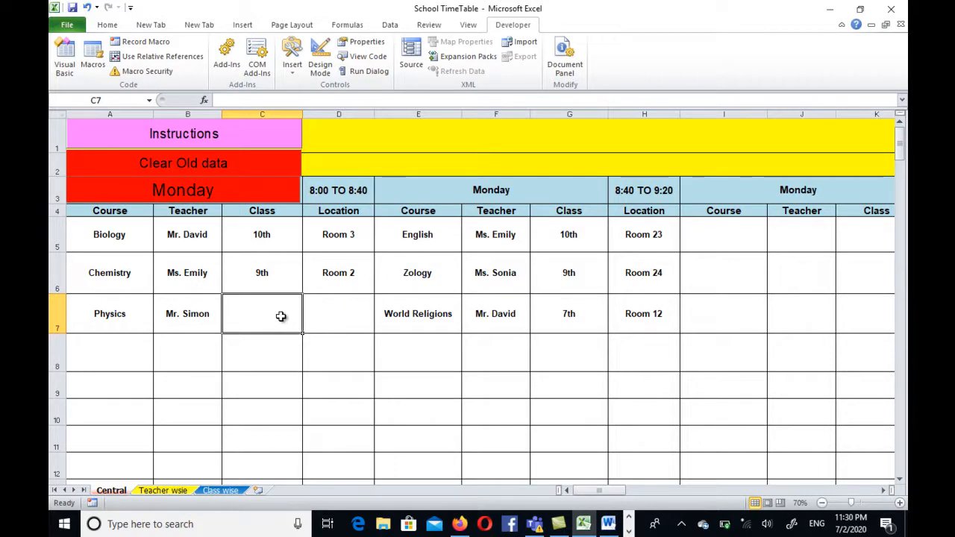
type("8th")
key("Return")
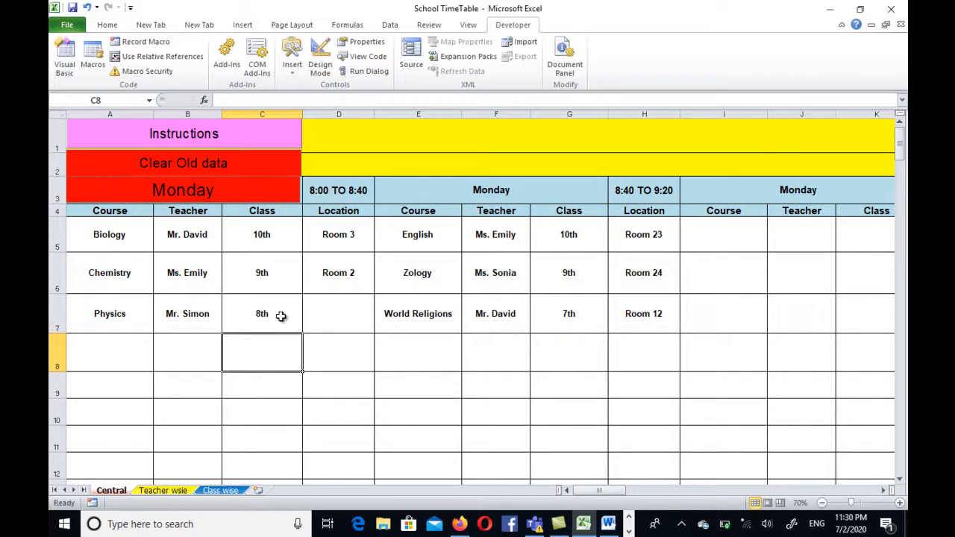
left_click(281, 316)
type("10th")
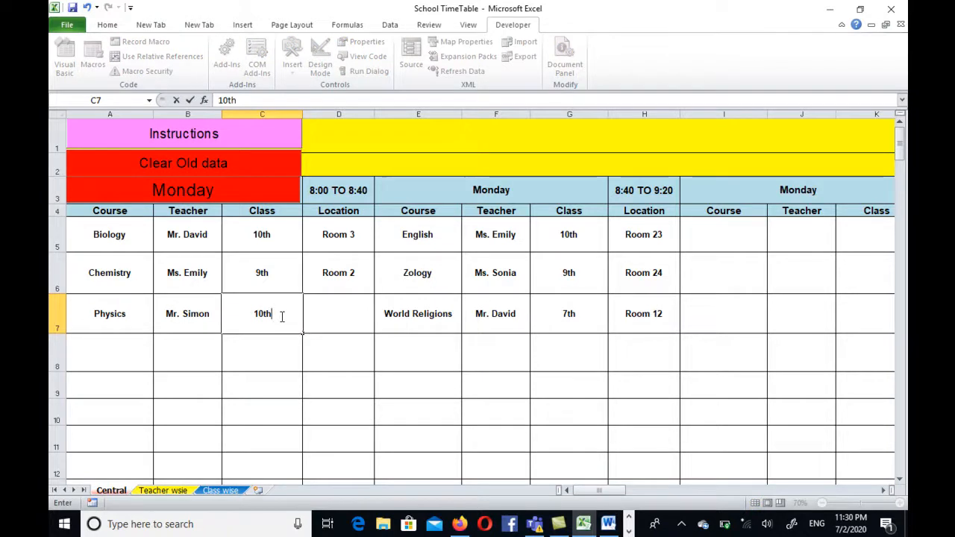
key("Return")
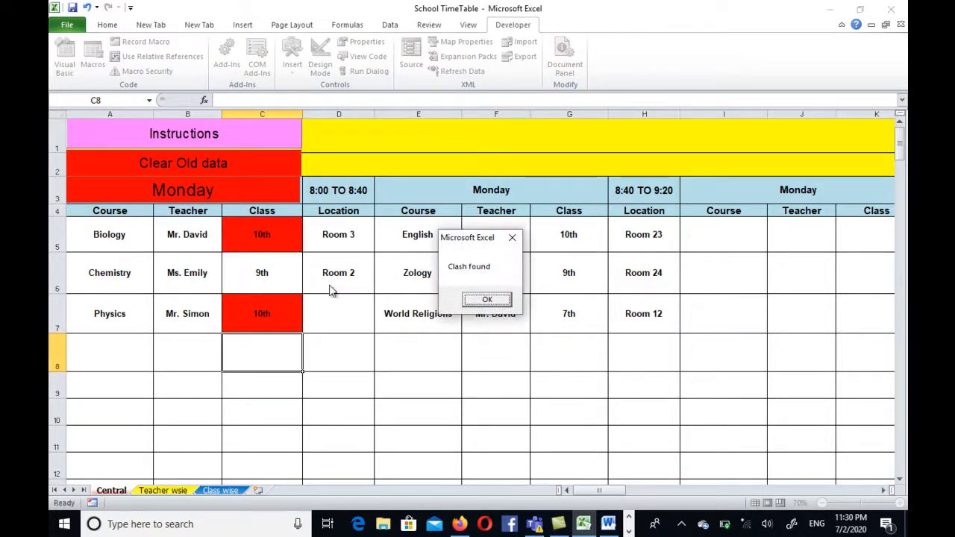
left_click(500, 306)
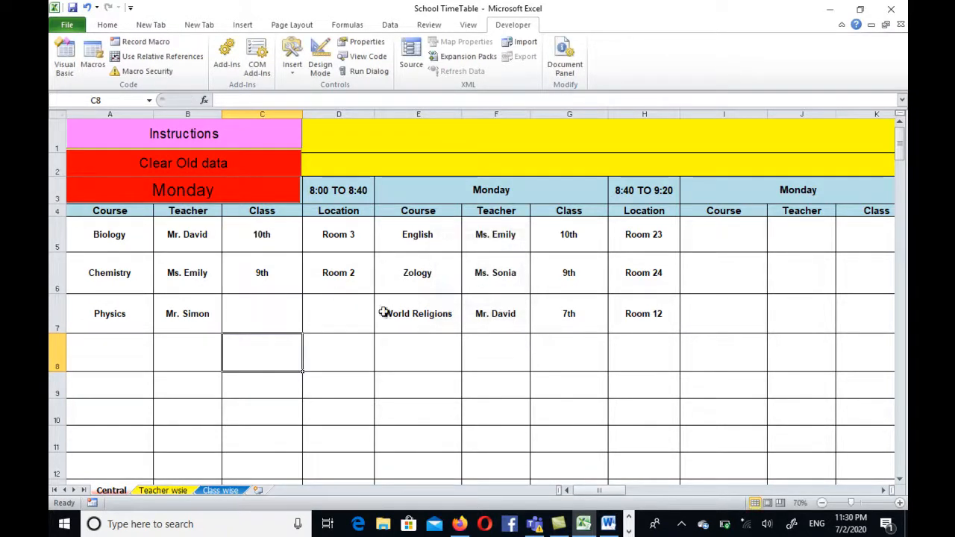
Step: Set the class of Monday's 8:00 TO 8:40 Physics lesson to 8th
left_click(267, 319)
type("8")
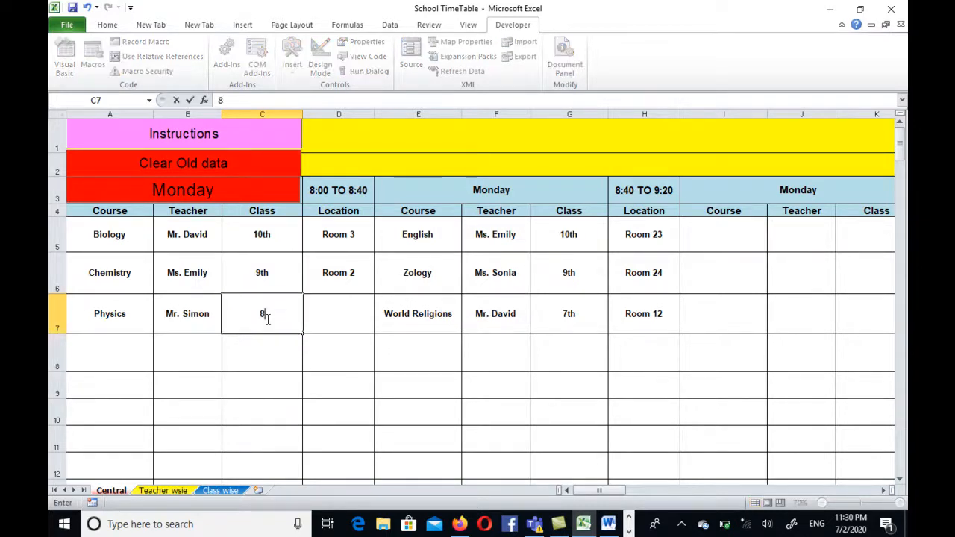
type("th")
Step: Try to assign Room 2, the Chemistry room, to Monday's first-period Physics lesson and dismiss the alert
left_click(336, 330)
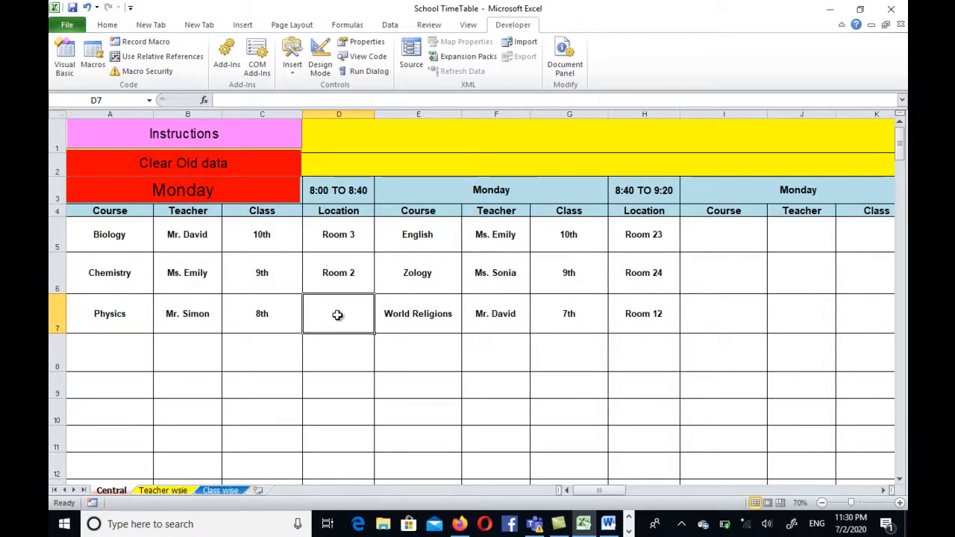
type("R")
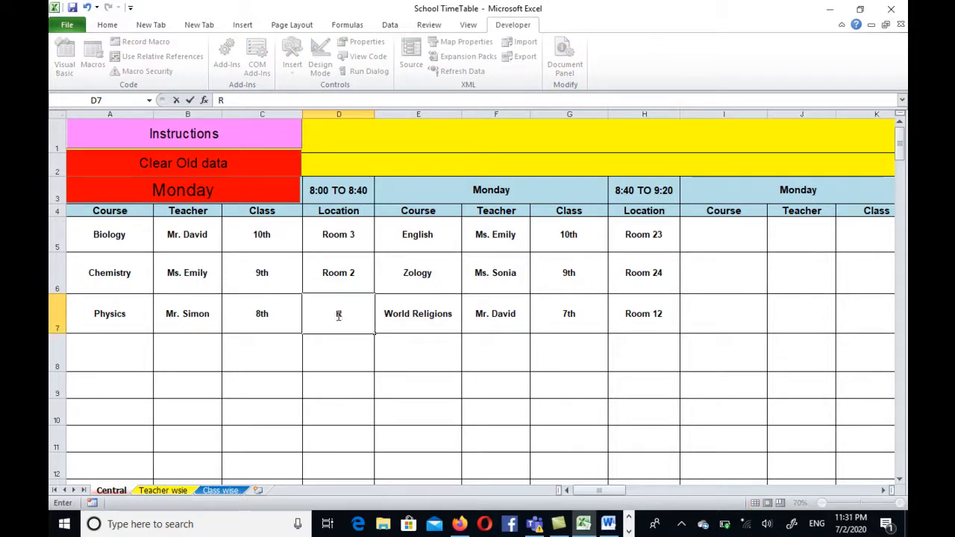
type("oom 2")
key("Return")
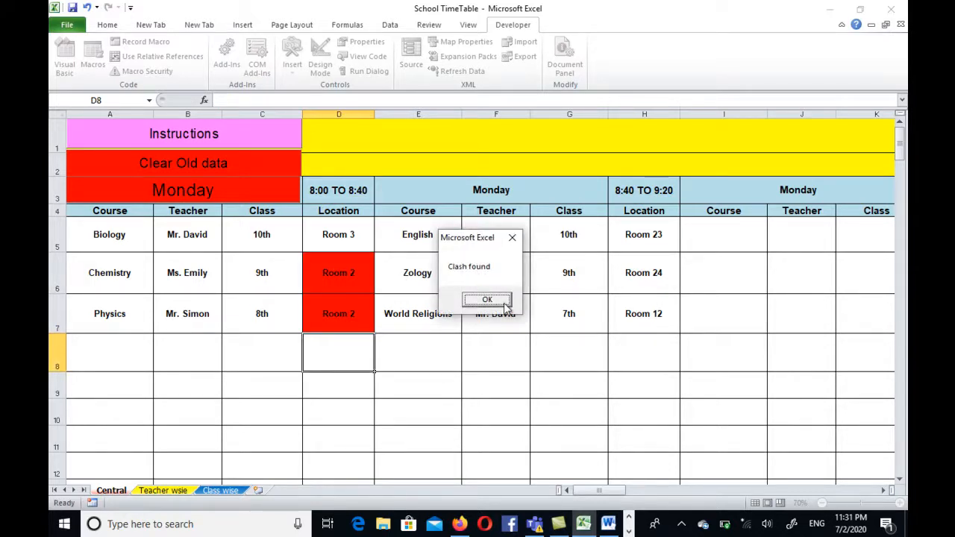
left_click(489, 300)
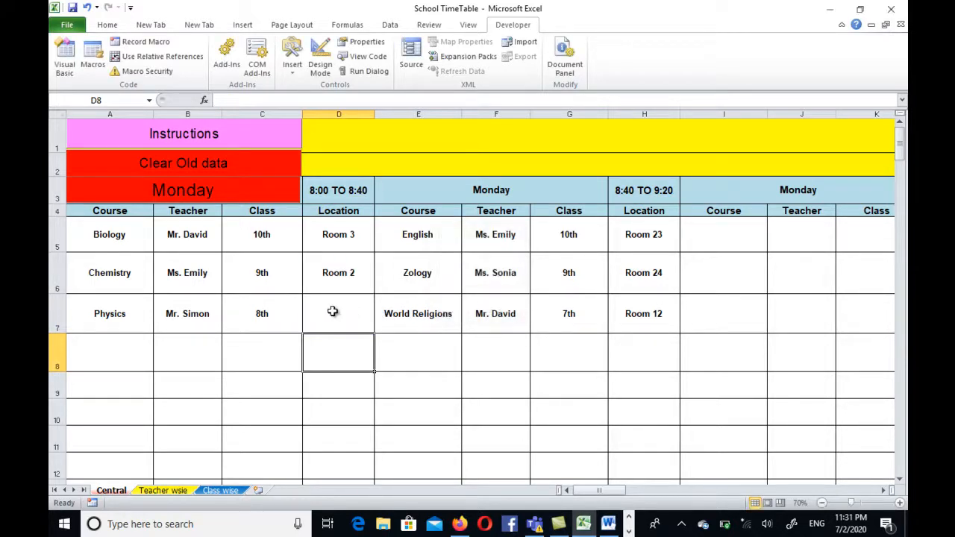
Step: Set the location of Monday's 8:00 TO 8:40 Physics lesson to Room 1
left_click(331, 311)
type("Ro")
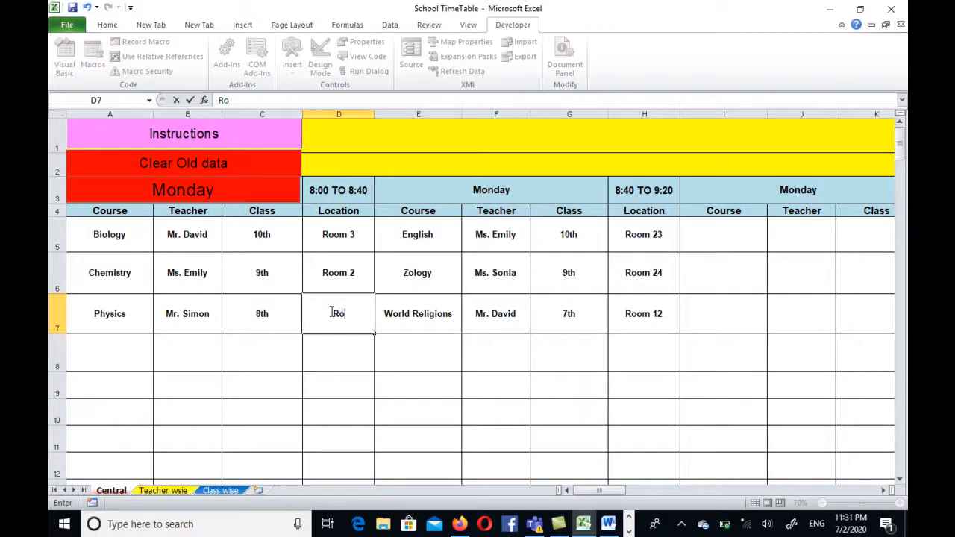
type("om 1")
key("Return")
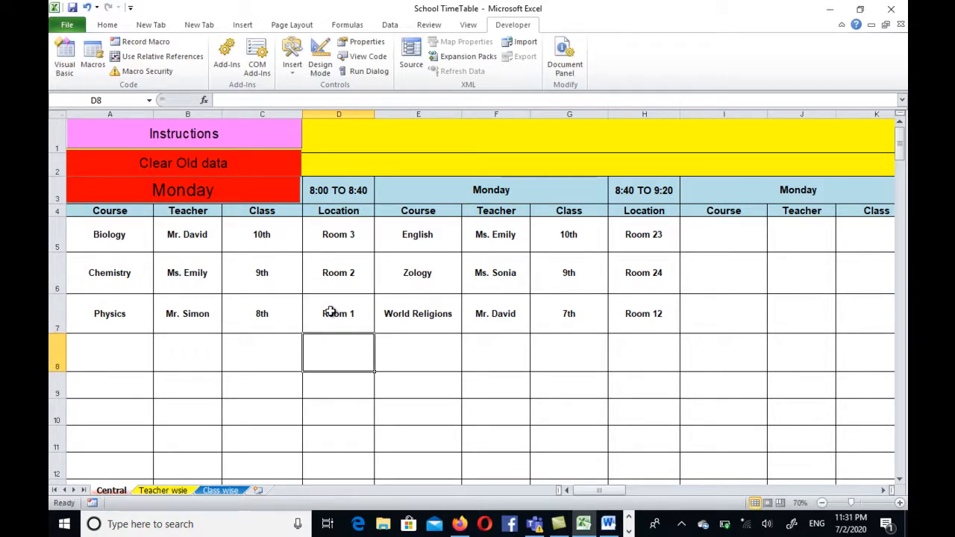
left_click(279, 409)
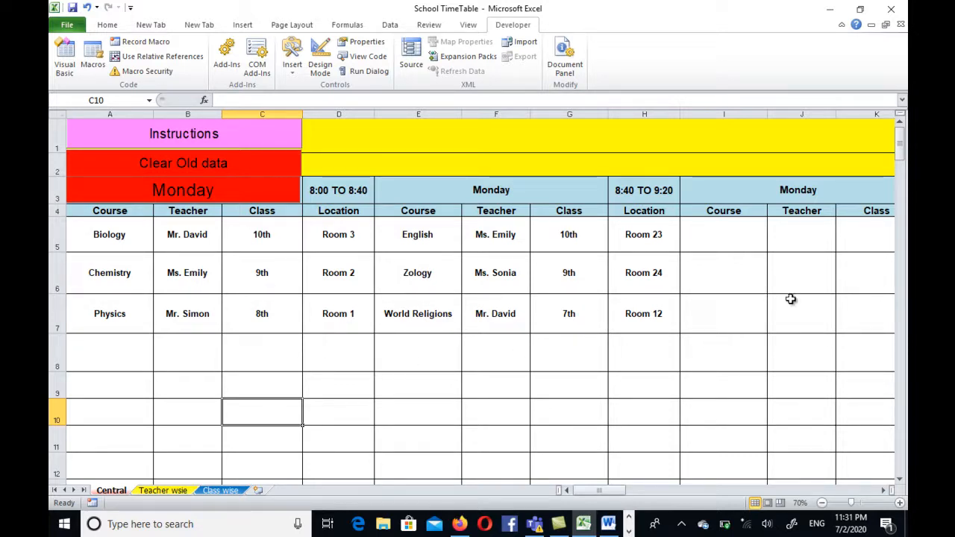
Step: Examine the Central sheet's overall layout and its Tuesday, Wednesday and Thursday timetable blocks
scroll(466, 352, "down", 1, "ctrl")
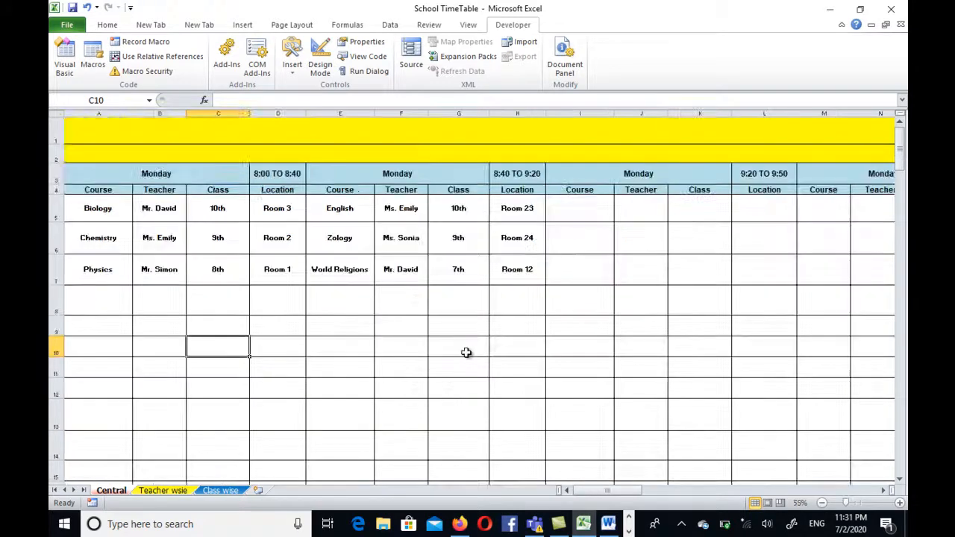
scroll(466, 353, "down", 1, "ctrl")
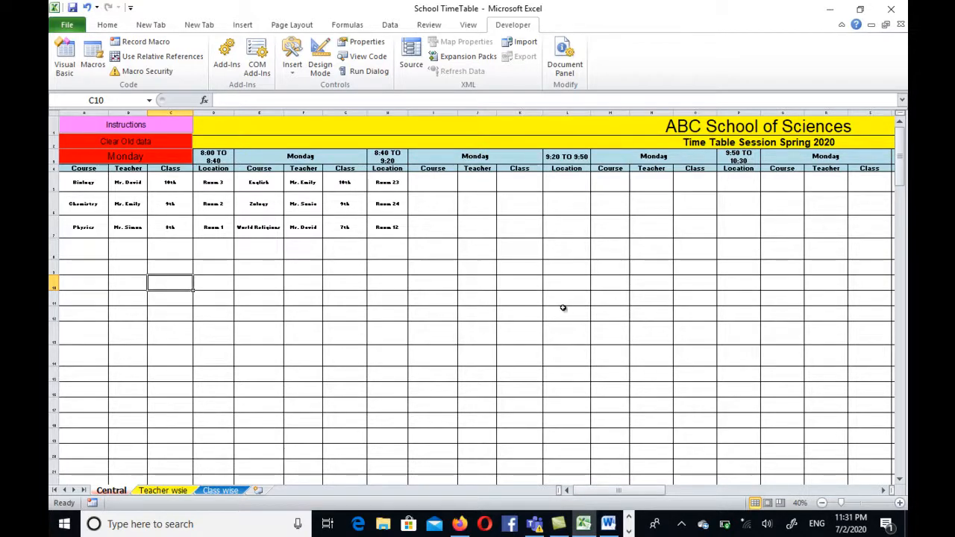
scroll(420, 273, "down", 5)
scroll(411, 271, "down", 2)
scroll(327, 282, "up", 2)
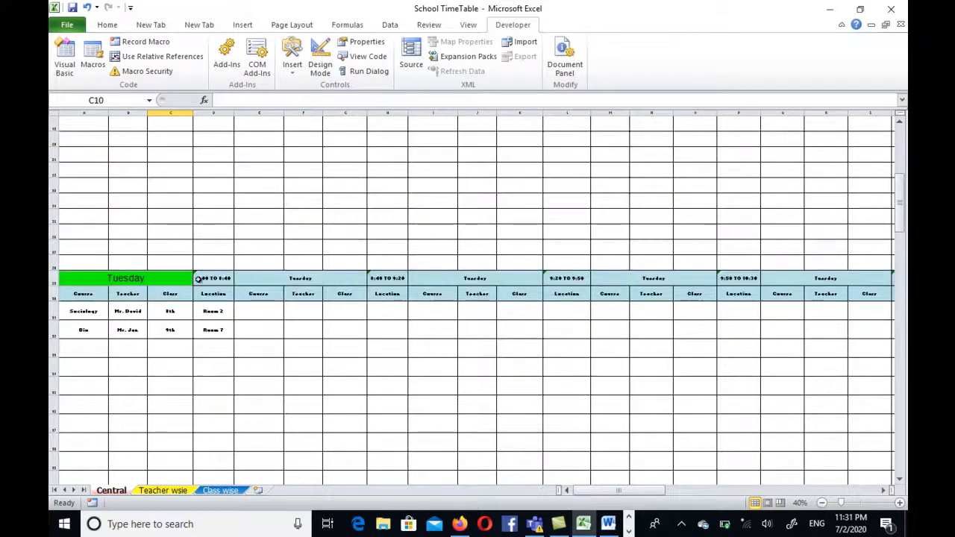
scroll(198, 279, "up", 3)
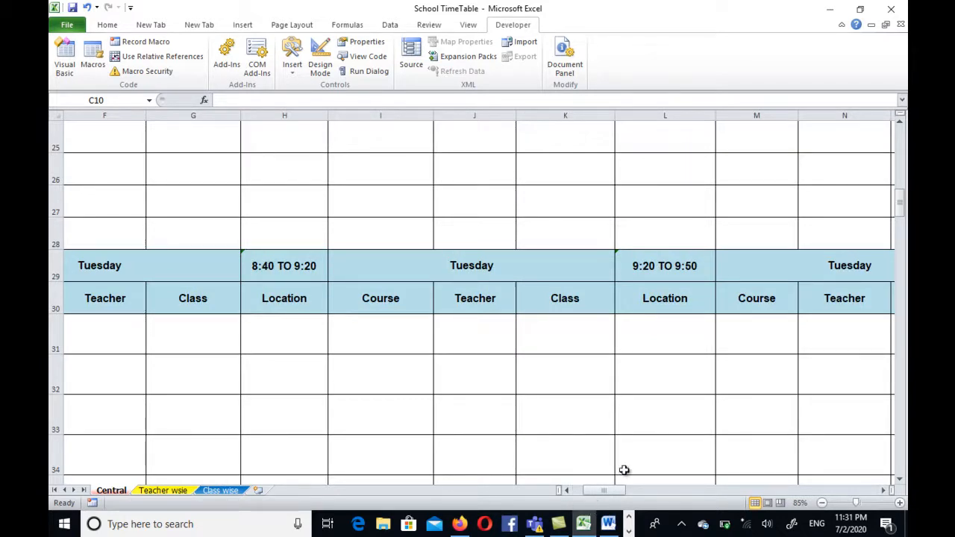
left_click(570, 492)
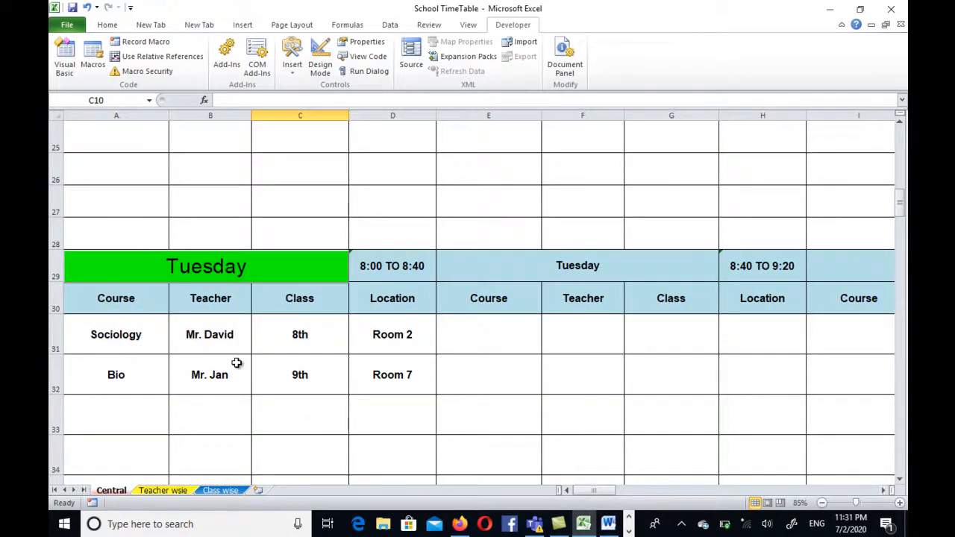
scroll(234, 362, "down", 9)
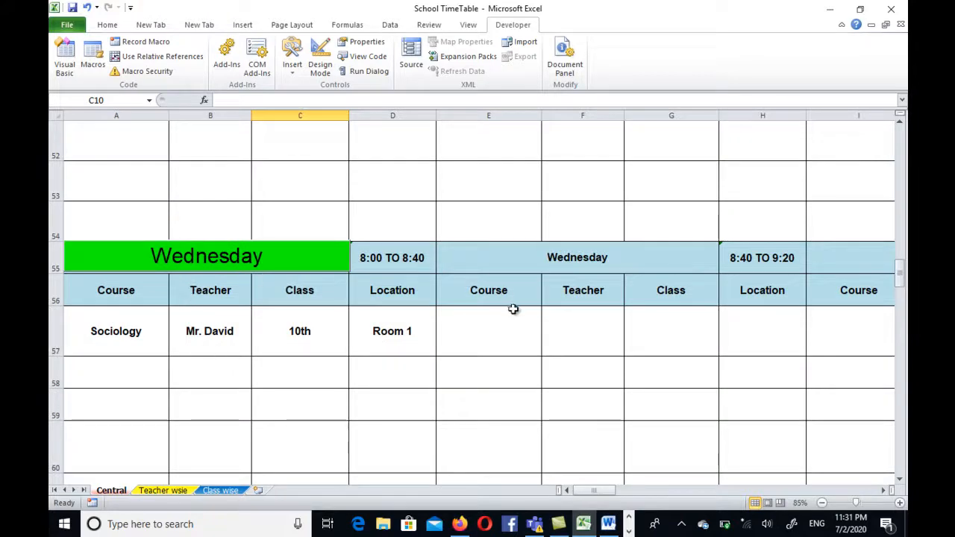
scroll(490, 378, "down", 9)
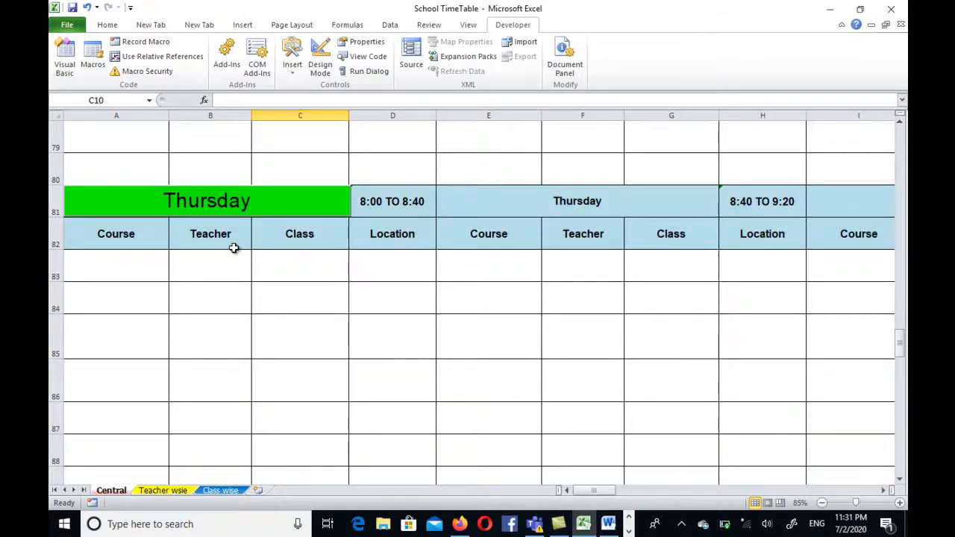
Step: Examine the Central sheet's Friday block and the overall layout of its daily timetables, ending at the Monday block
scroll(234, 247, "down", 9)
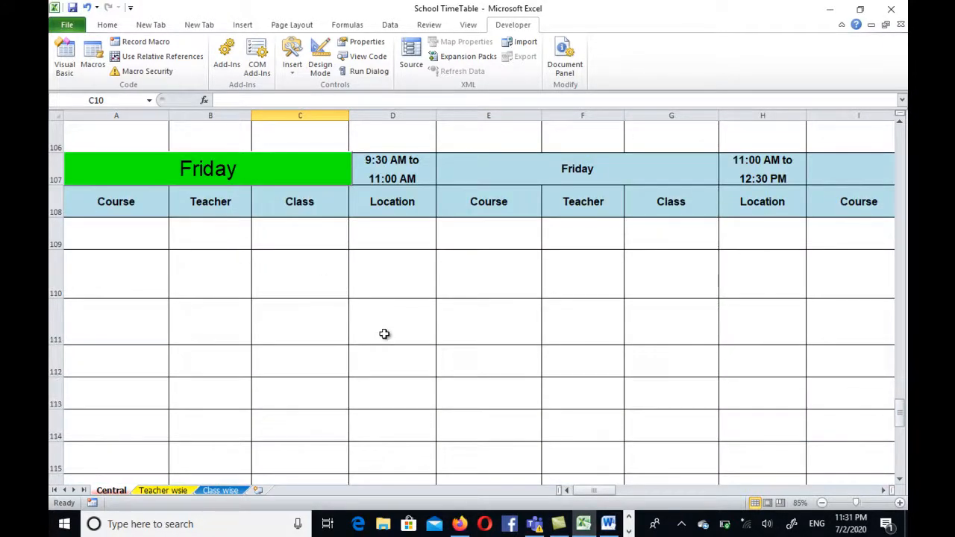
scroll(384, 333, "down", 3)
scroll(384, 333, "up", 3, "ctrl")
scroll(384, 334, "down", 8, "ctrl")
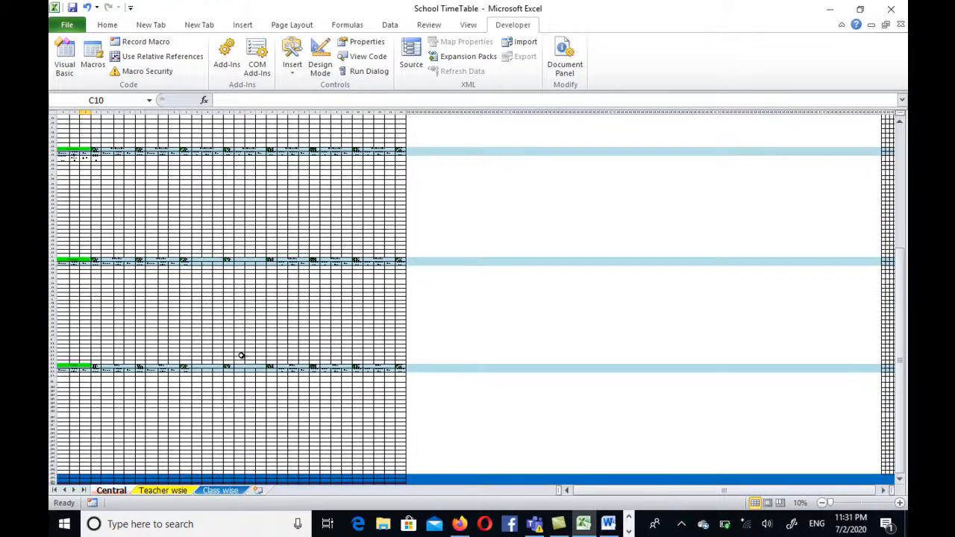
scroll(242, 356, "up", 10)
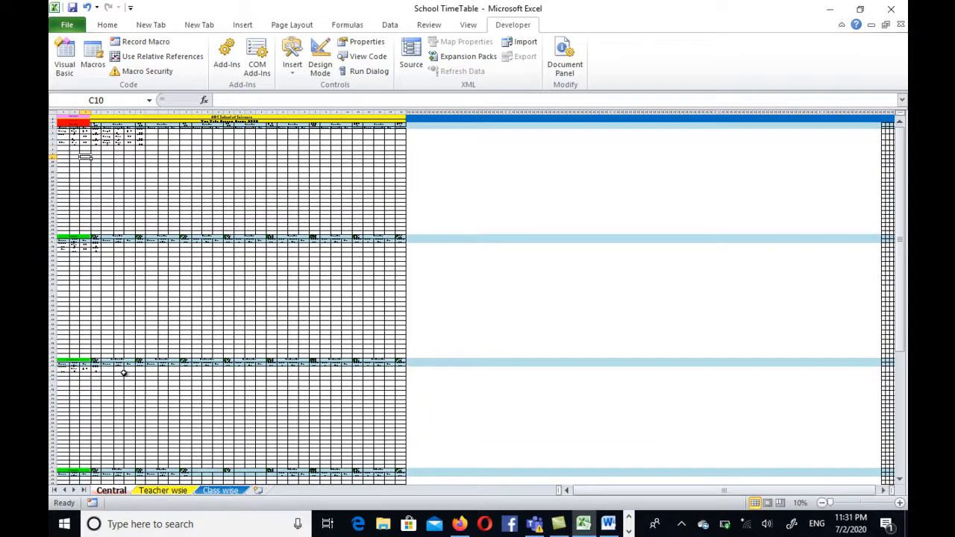
scroll(113, 288, "up", 8, "ctrl")
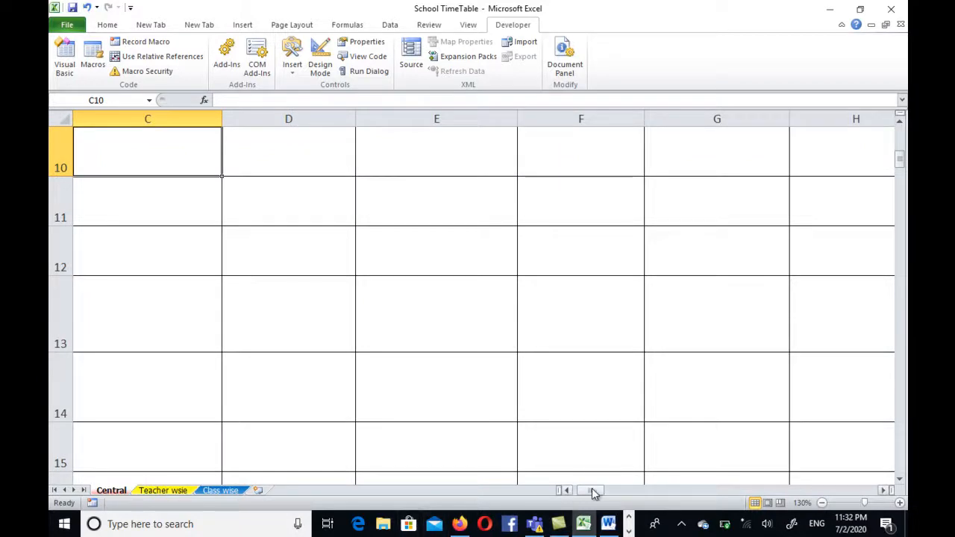
left_click_drag(591, 489, 568, 490)
scroll(226, 297, "up", 3)
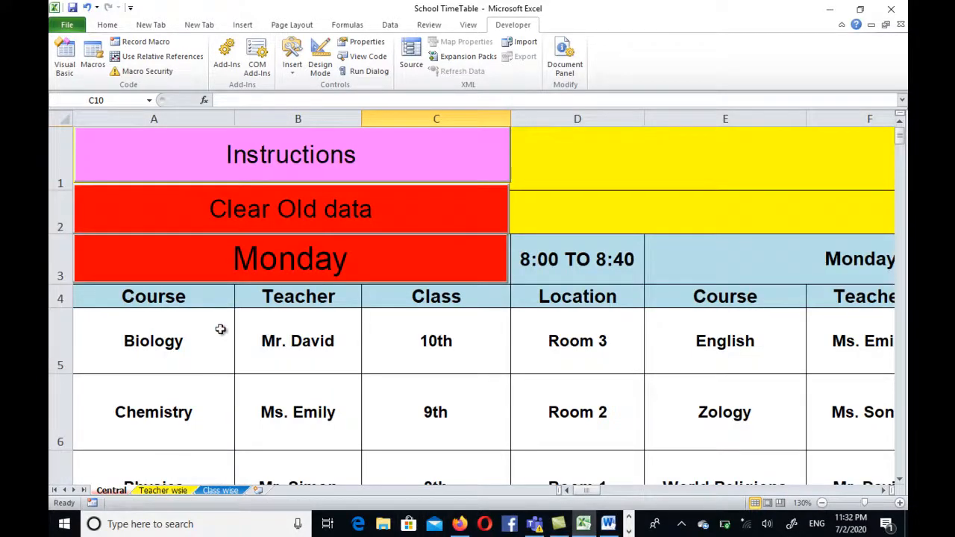
Step: Toggle the Tuesday heading control above Tuesday's timetable block on the Central sheet
scroll(241, 329, "down", 12)
scroll(240, 329, "up", 3)
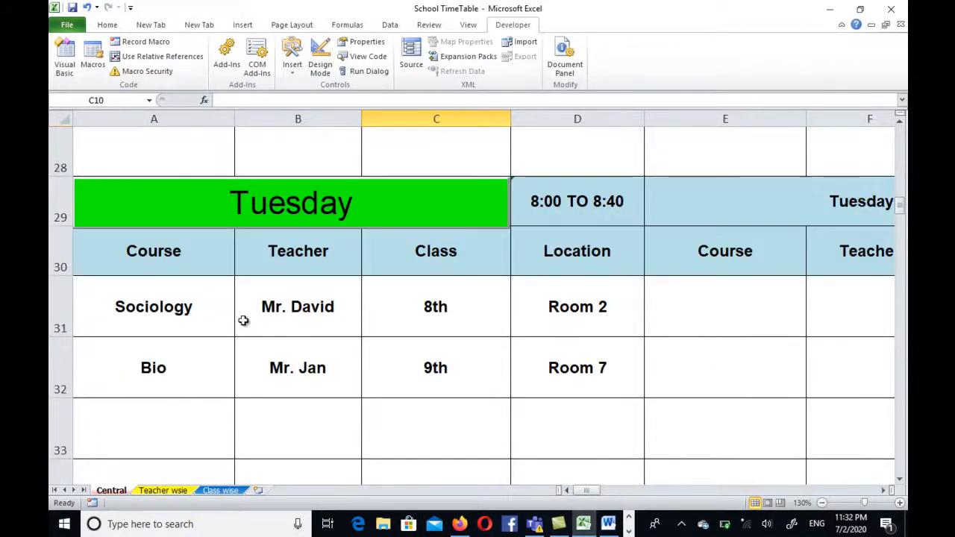
left_click(302, 206)
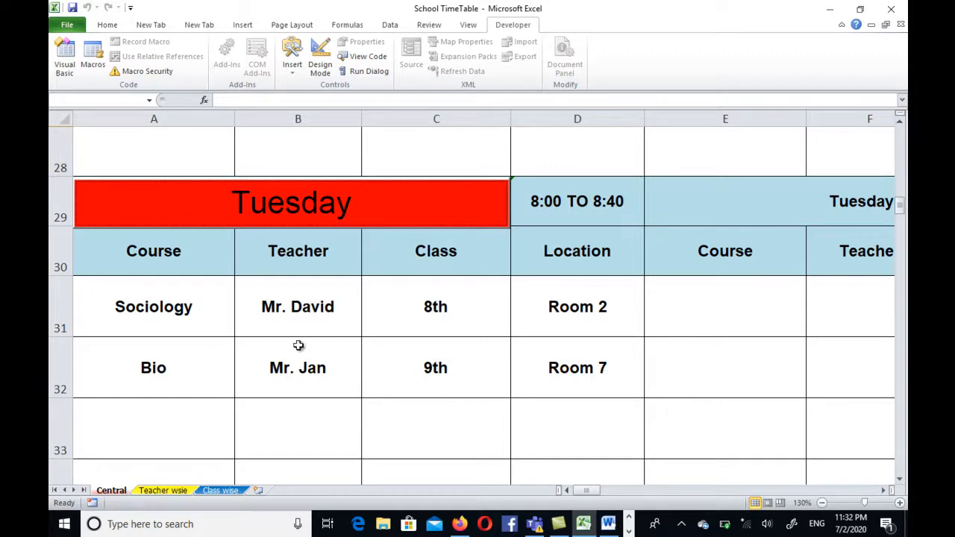
Step: Generate the schedule on the Teacher wsie sheet for the teacher of Monday's 8:00 TO 8:40 Biology lesson
left_click(158, 490)
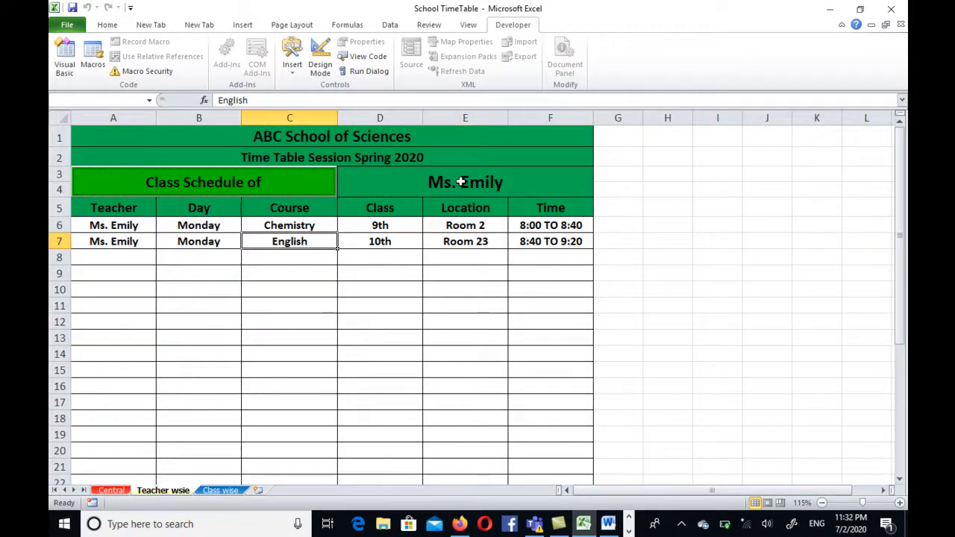
left_click(462, 181)
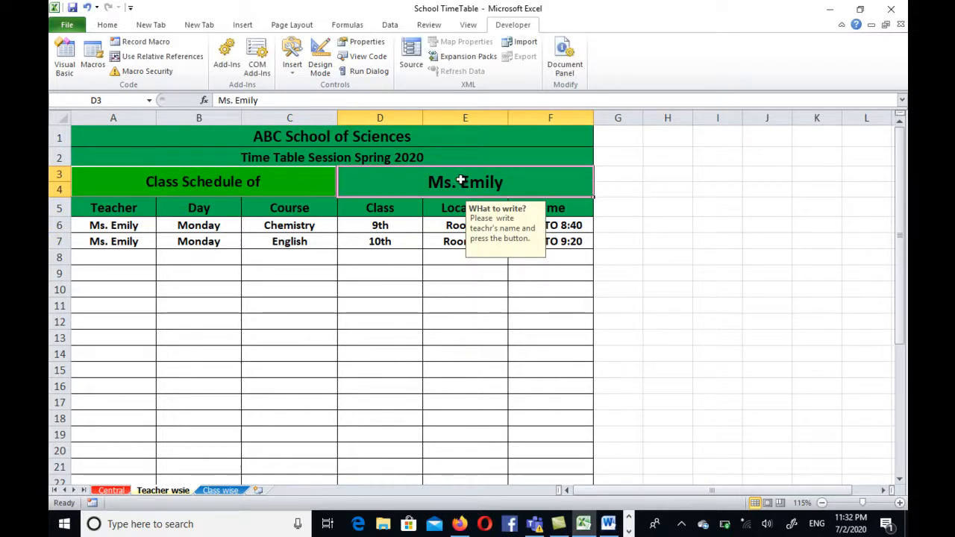
type("Mr. ")
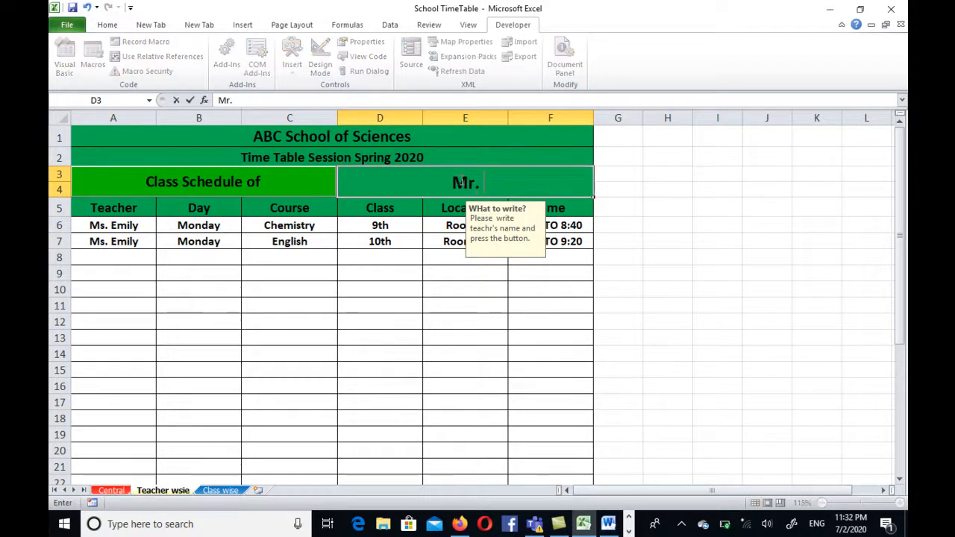
type("David")
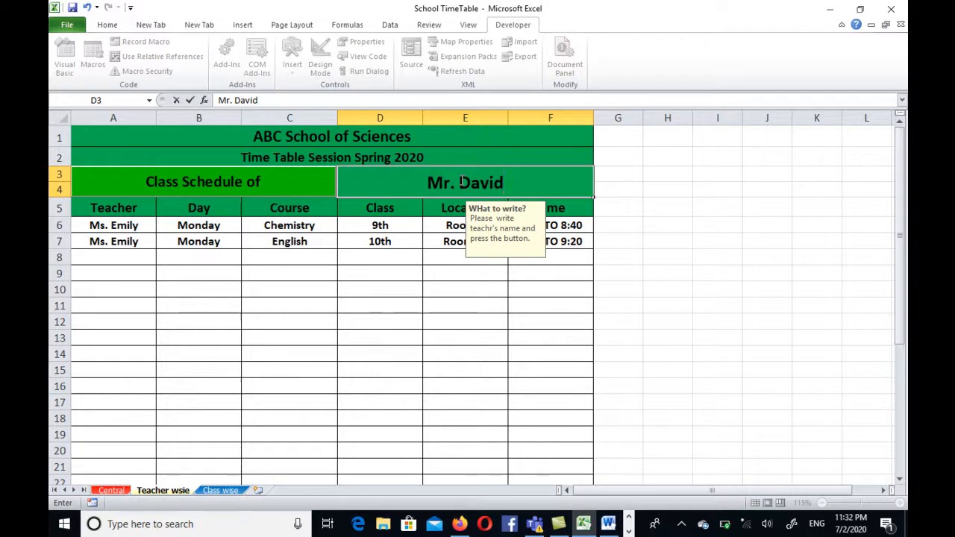
left_click(284, 179)
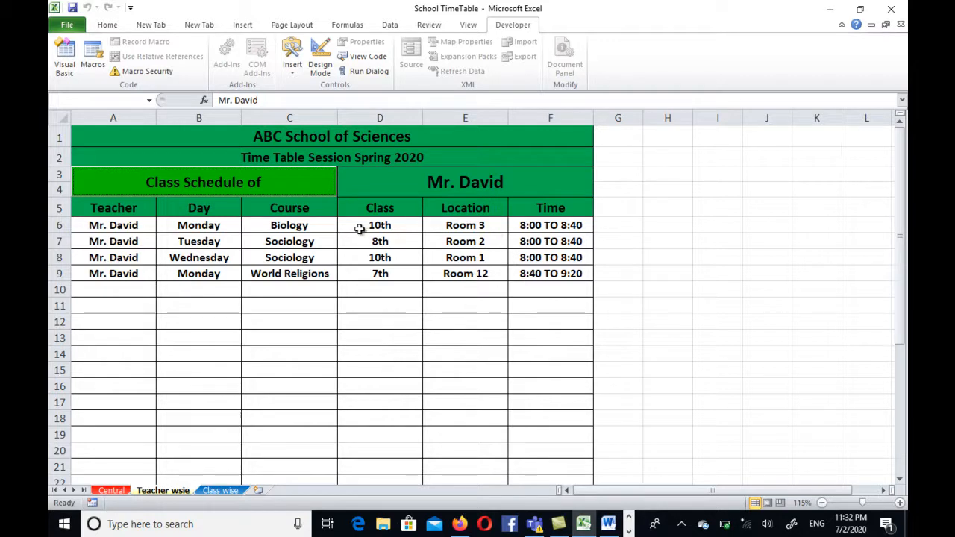
Step: Generate the schedule on the Class wise sheet for class 6th
left_click(221, 491)
left_click(446, 188)
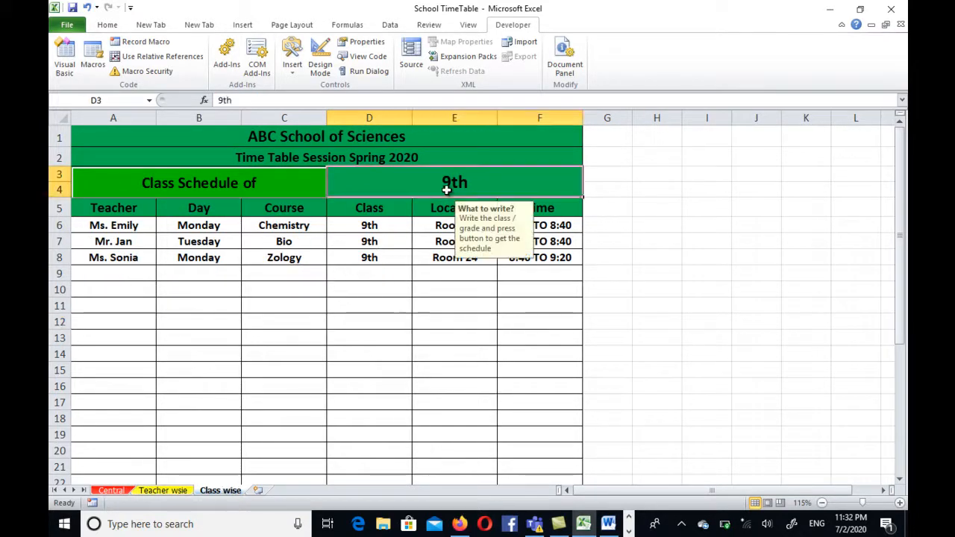
type("6th")
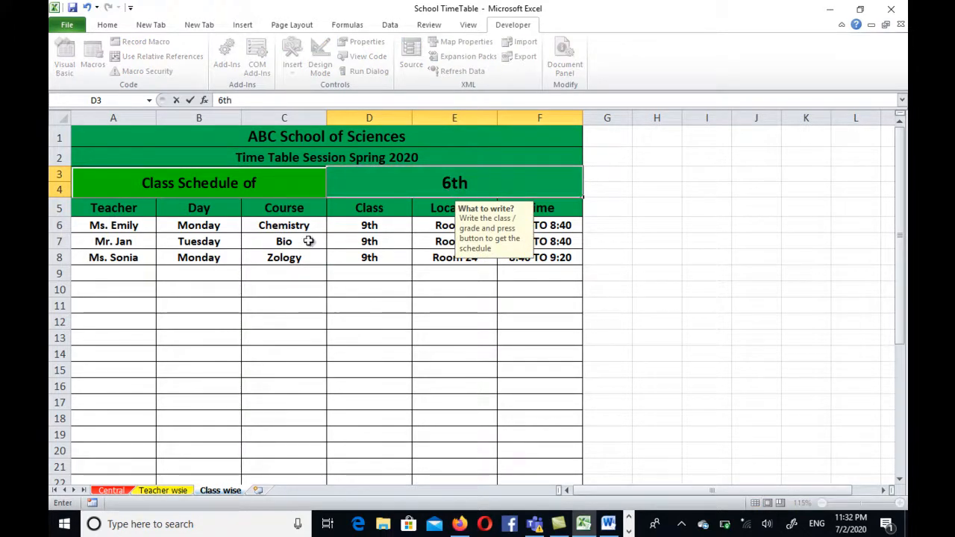
left_click(289, 302)
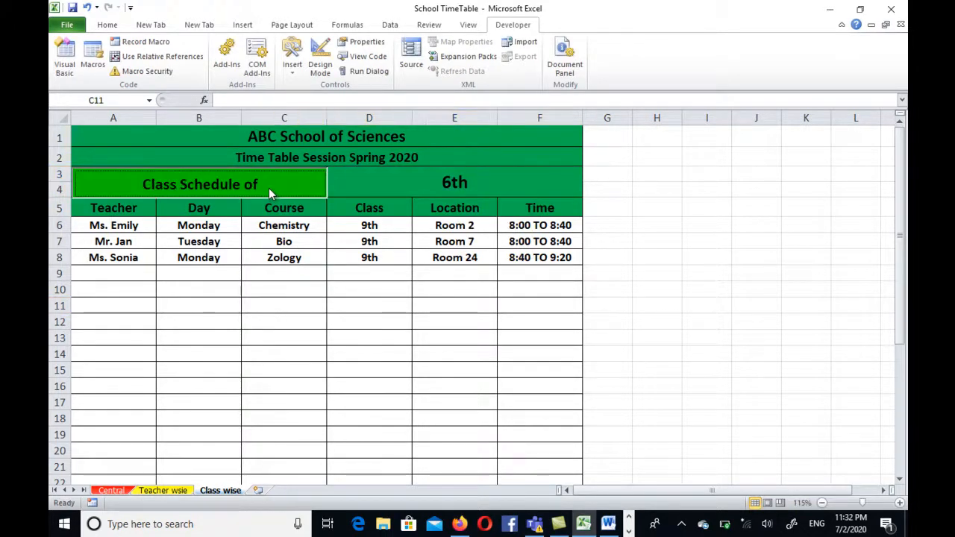
left_click(269, 188)
Step: Set the Class wise sheet's class to 10th and generate its schedule
left_click(460, 184)
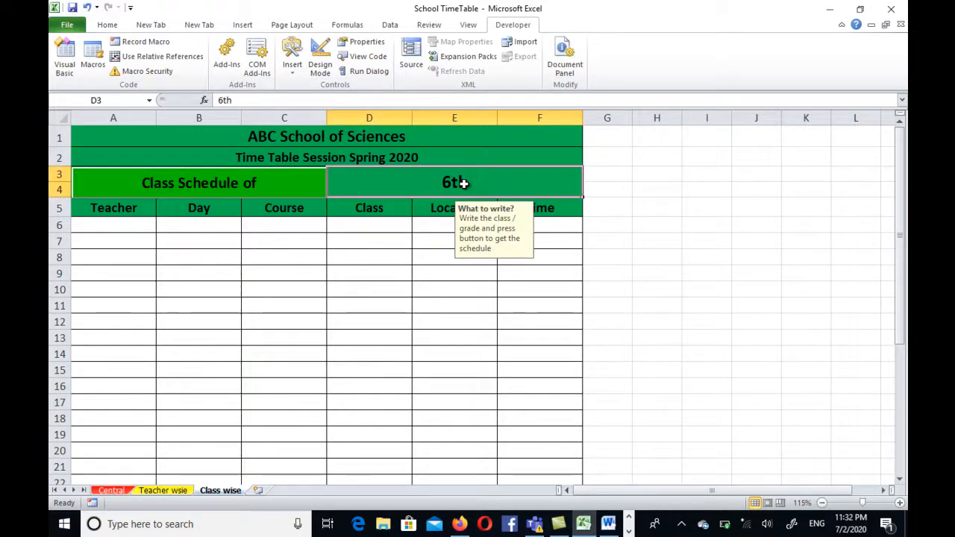
type("10th")
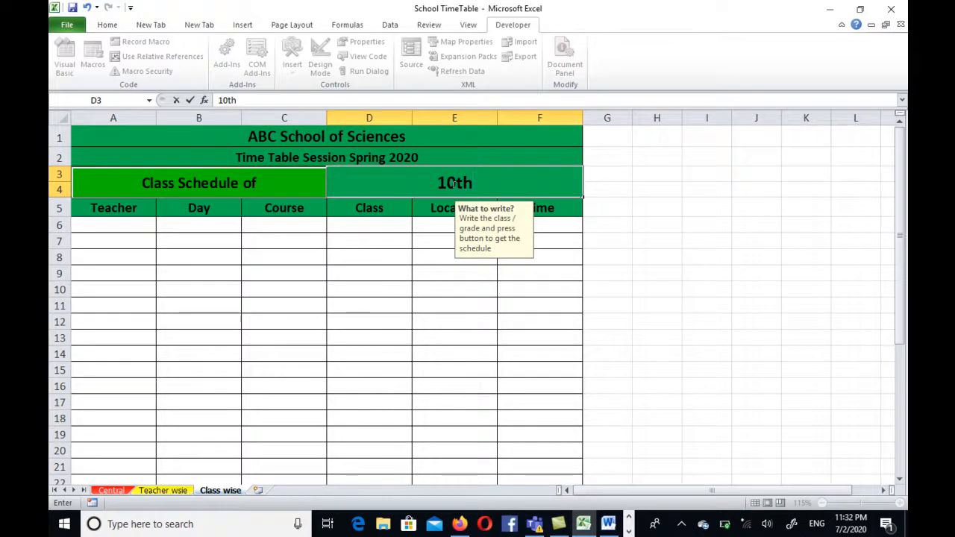
left_click(358, 296)
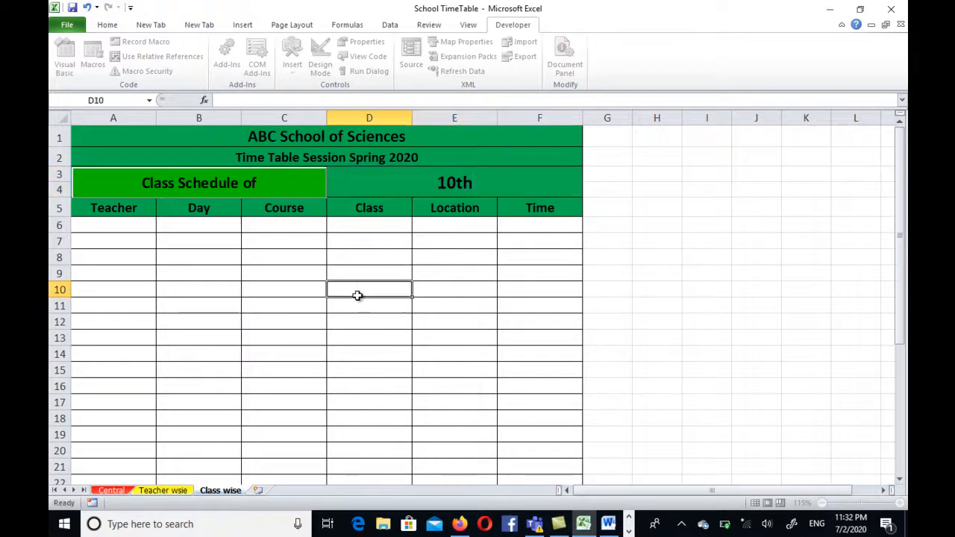
left_click(291, 183)
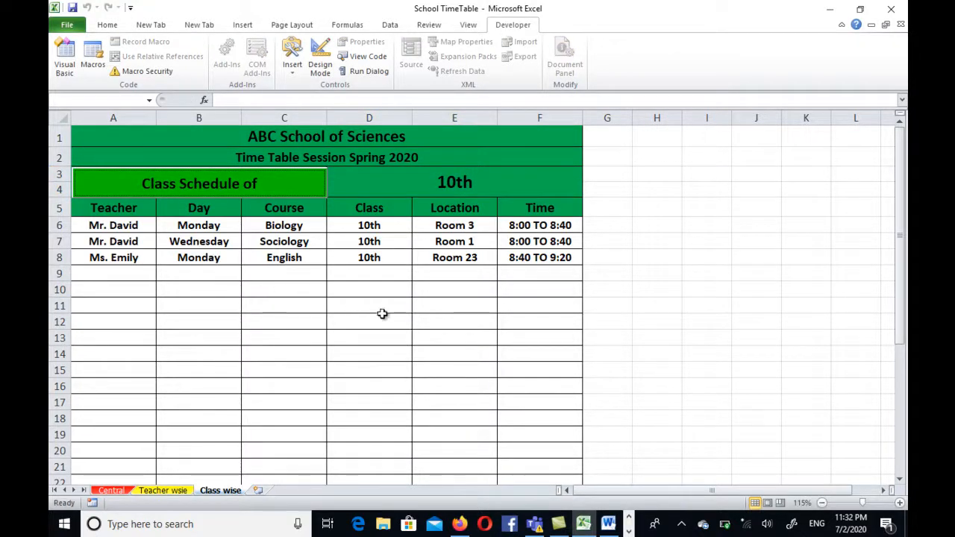
left_click(350, 382)
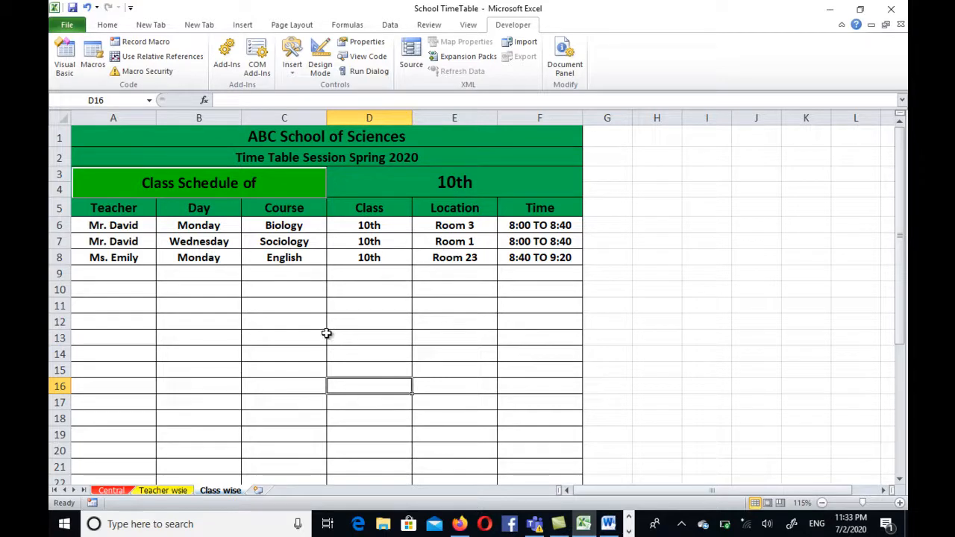
Step: Compare the generated schedule on the Teacher wsie sheet with the Central sheet's Tuesday block
left_click(168, 492)
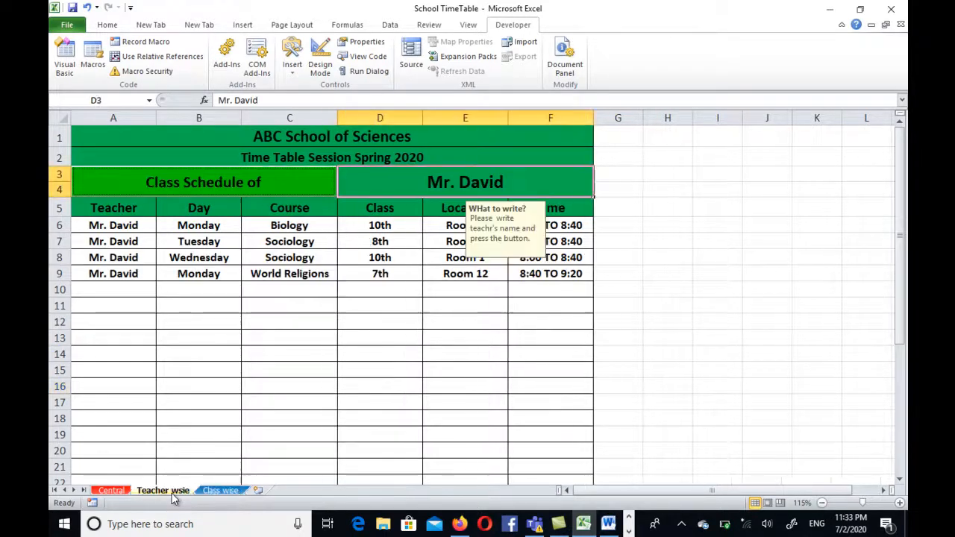
left_click(112, 491)
left_click(354, 382)
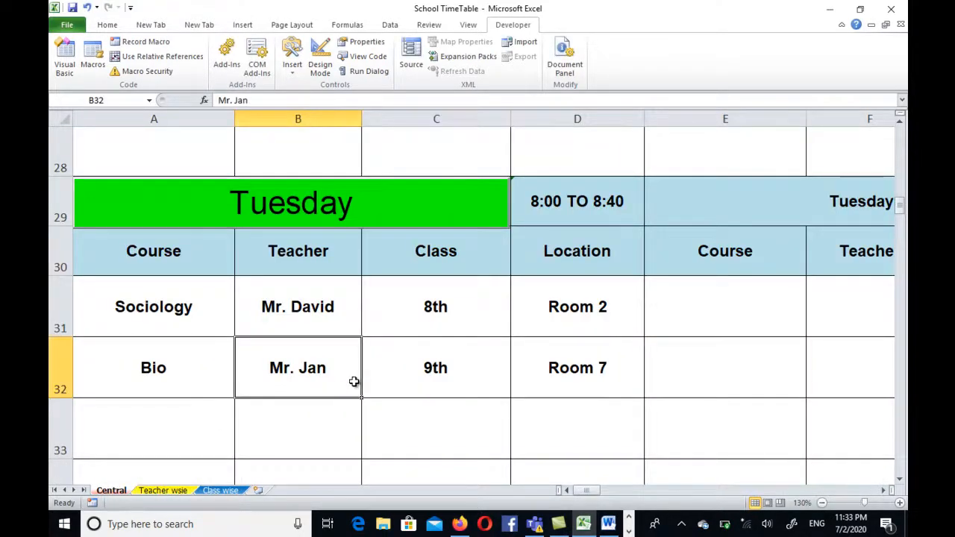
scroll(354, 382, "down", 4)
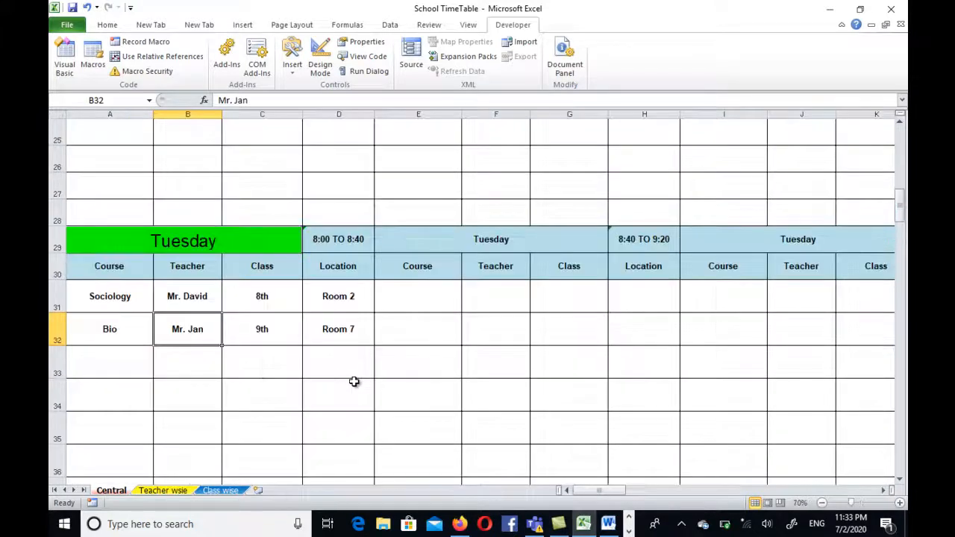
left_click(167, 491)
left_click(444, 403)
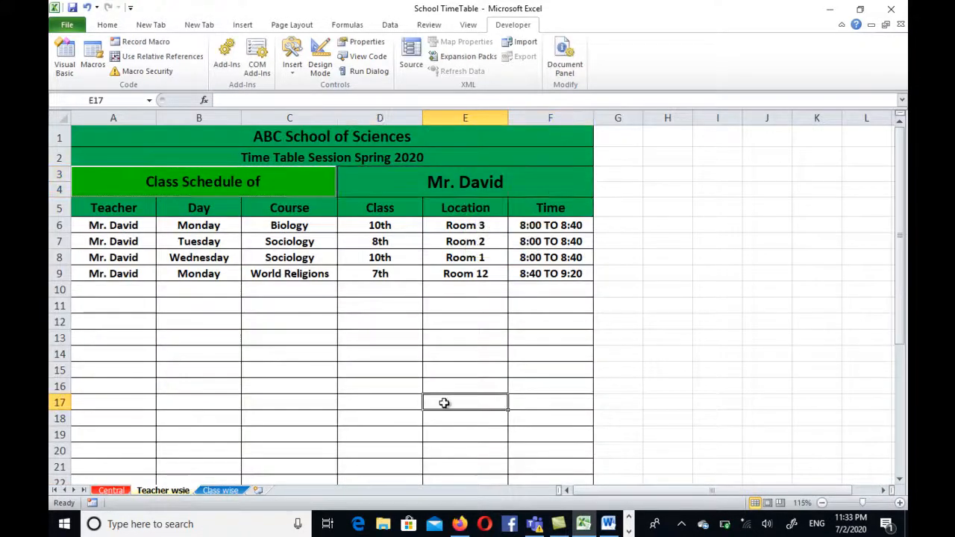